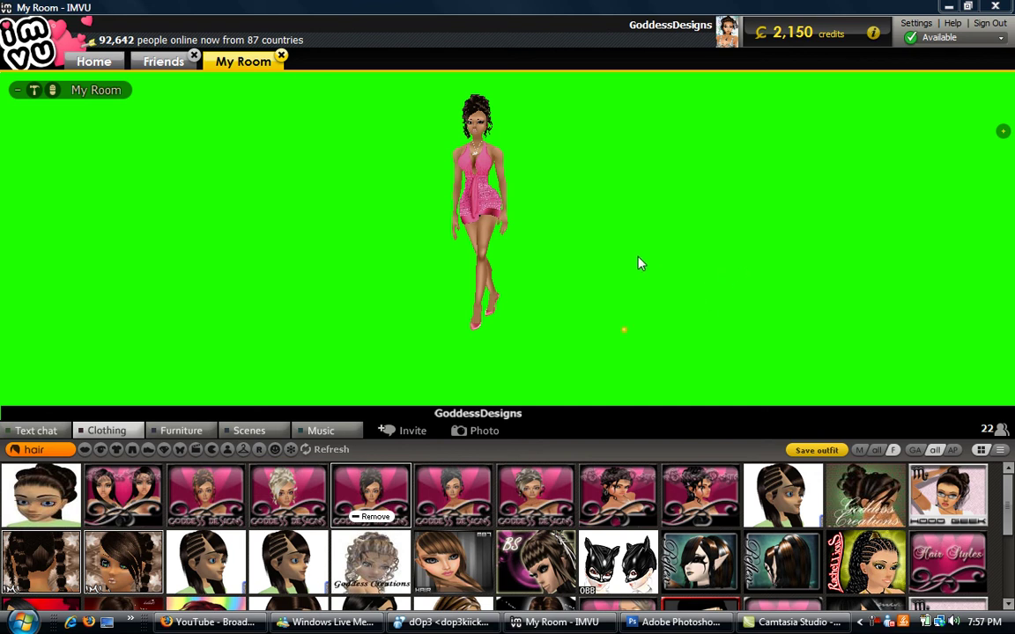
# Adjust the IMVU camera zoom, then collapse the bottom chat panel so the green room fills the window.
pyautogui.scroll(3, 633, 273)
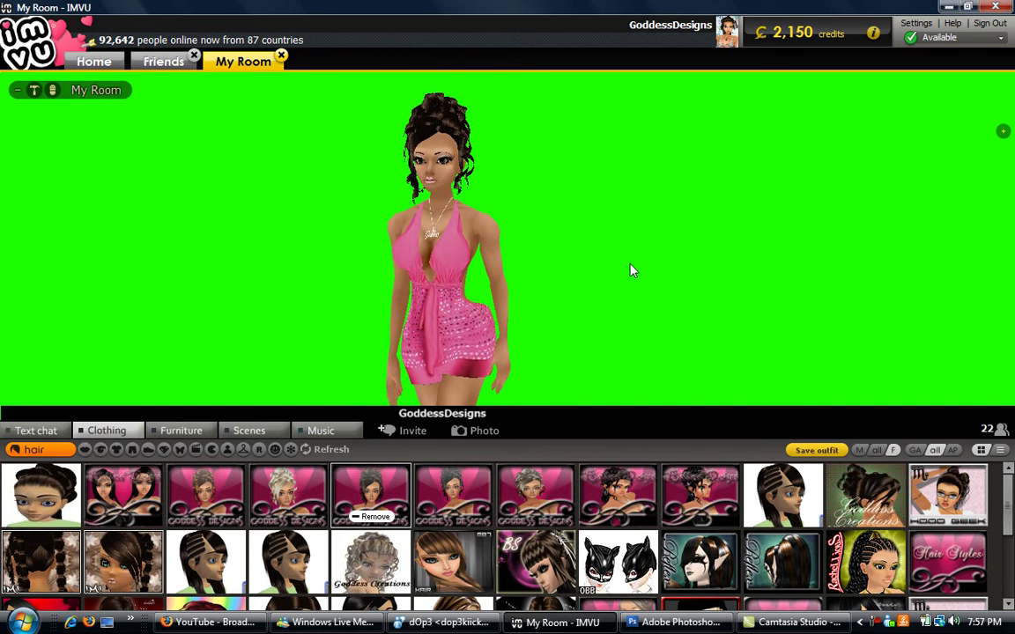
pyautogui.scroll(-3, 632, 277)
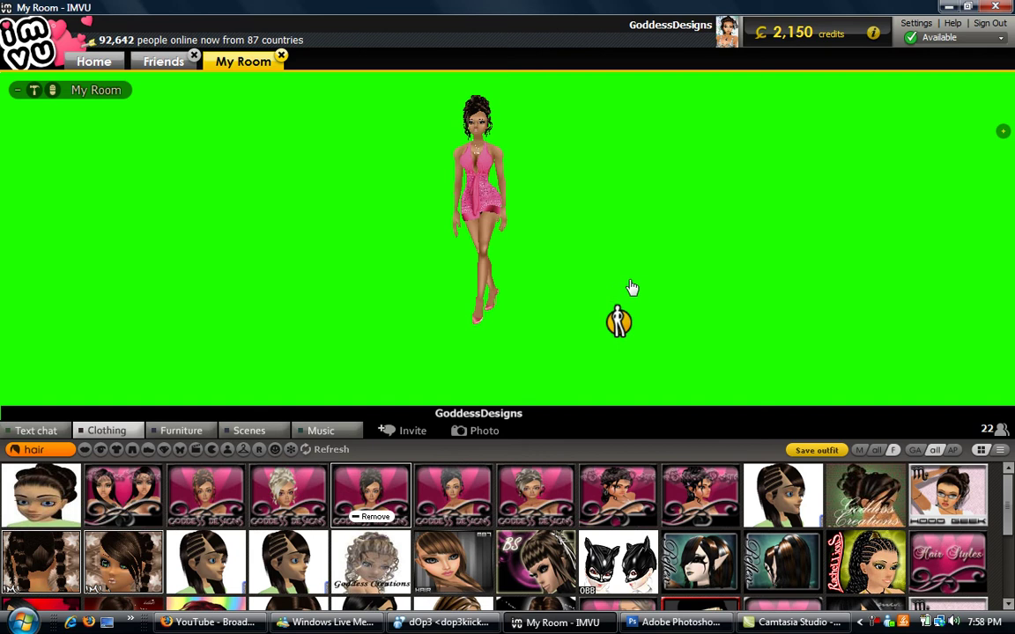
pyautogui.scroll(2, 630, 281)
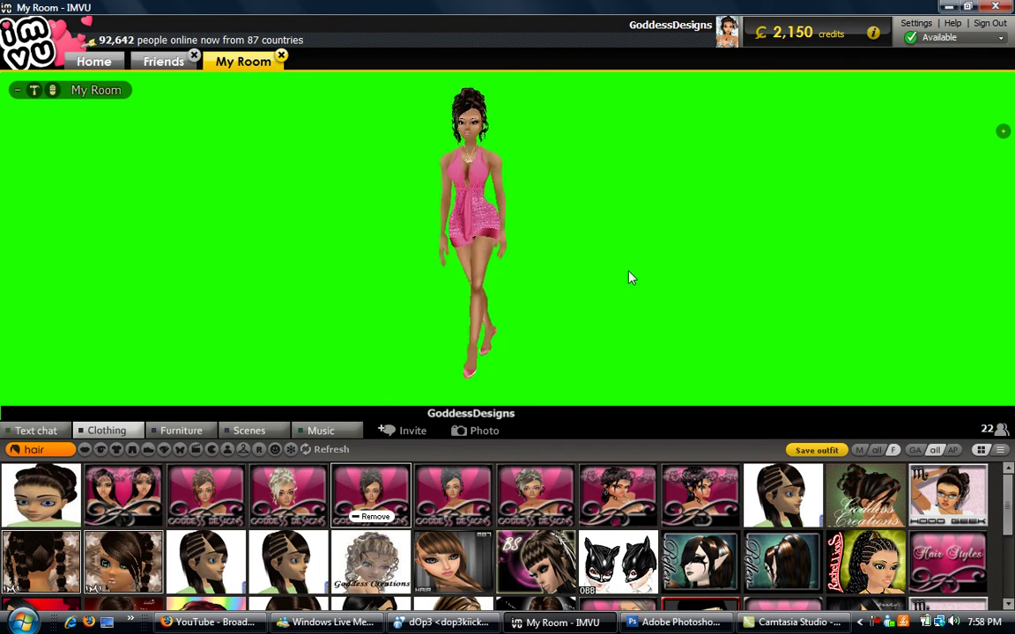
pyautogui.click(37, 432)
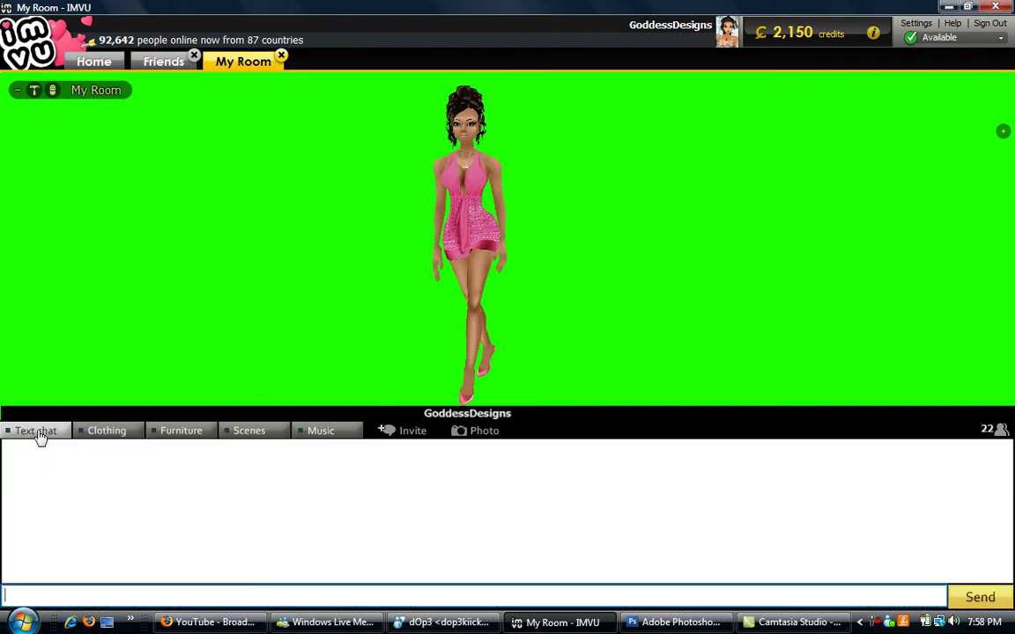
pyautogui.click(37, 432)
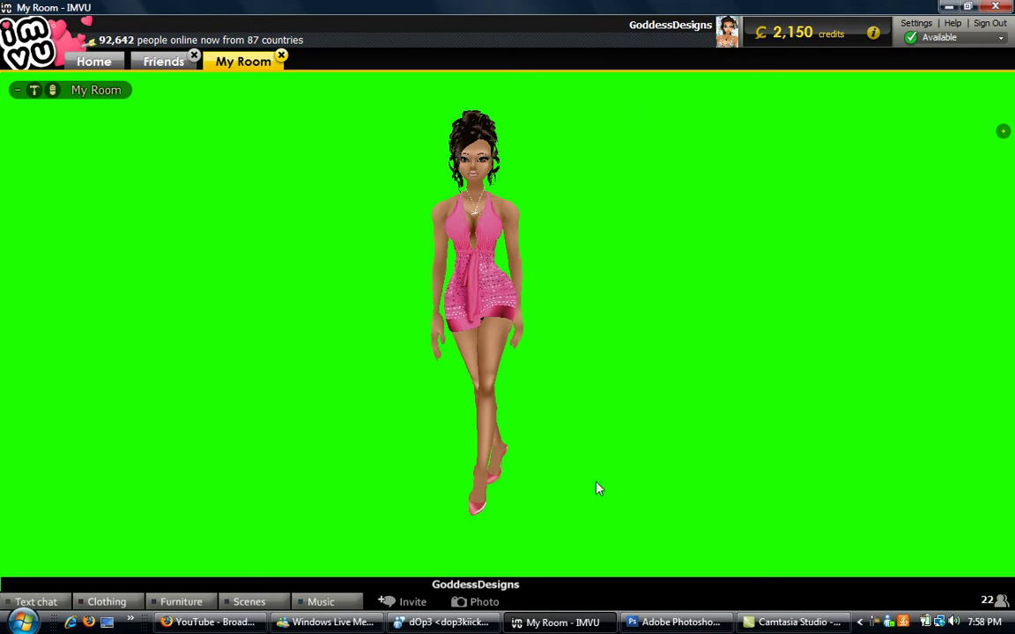
# In Photoshop, close crazy.png and Untitled-1 without saving changes.
pyautogui.click(681, 622)
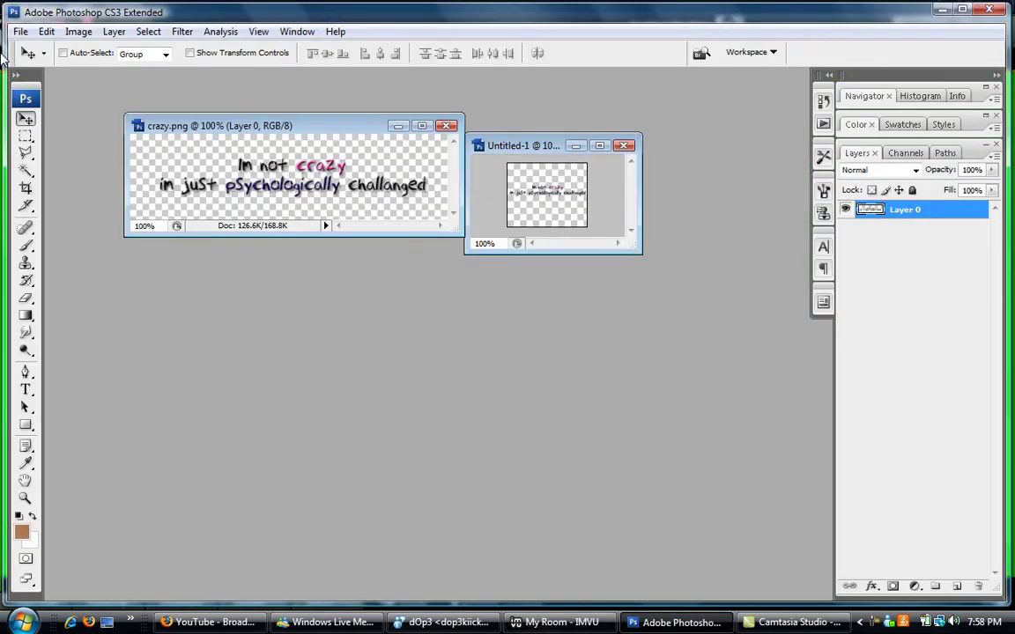
pyautogui.click(446, 126)
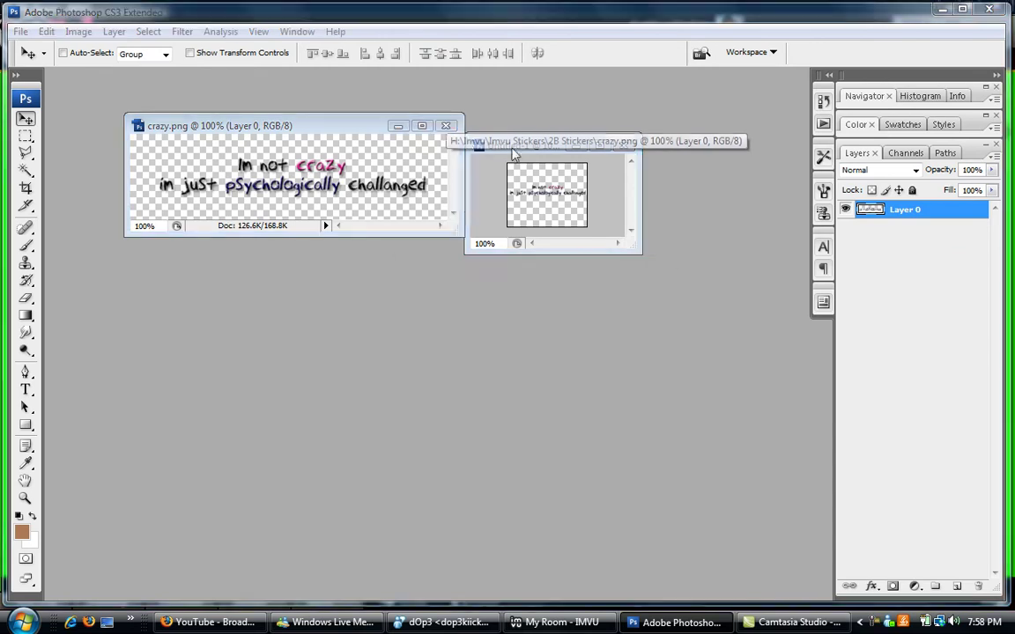
pyautogui.click(544, 238)
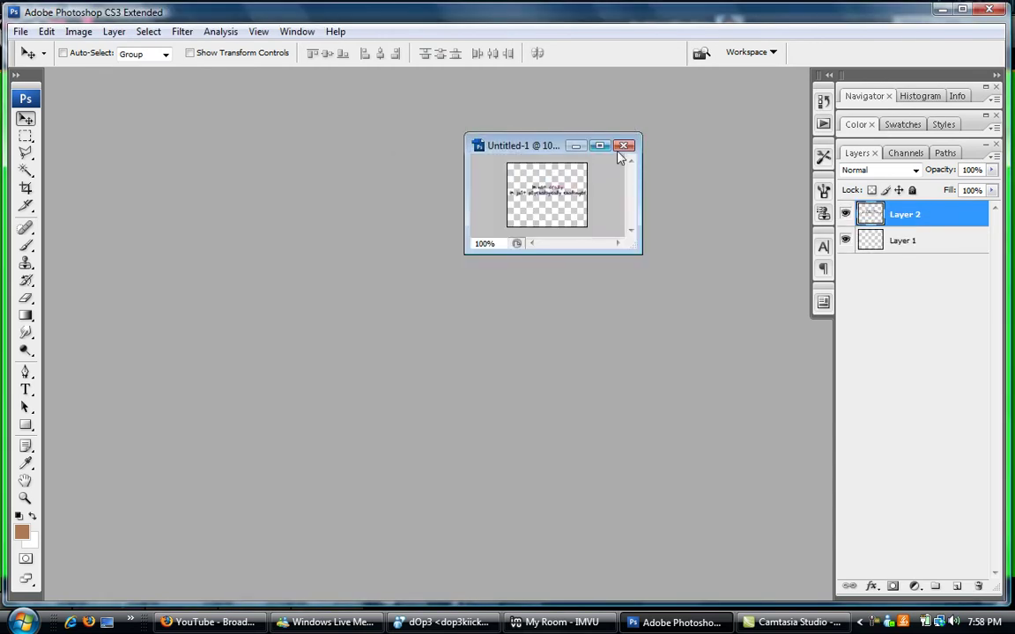
pyautogui.click(624, 146)
pyautogui.click(542, 239)
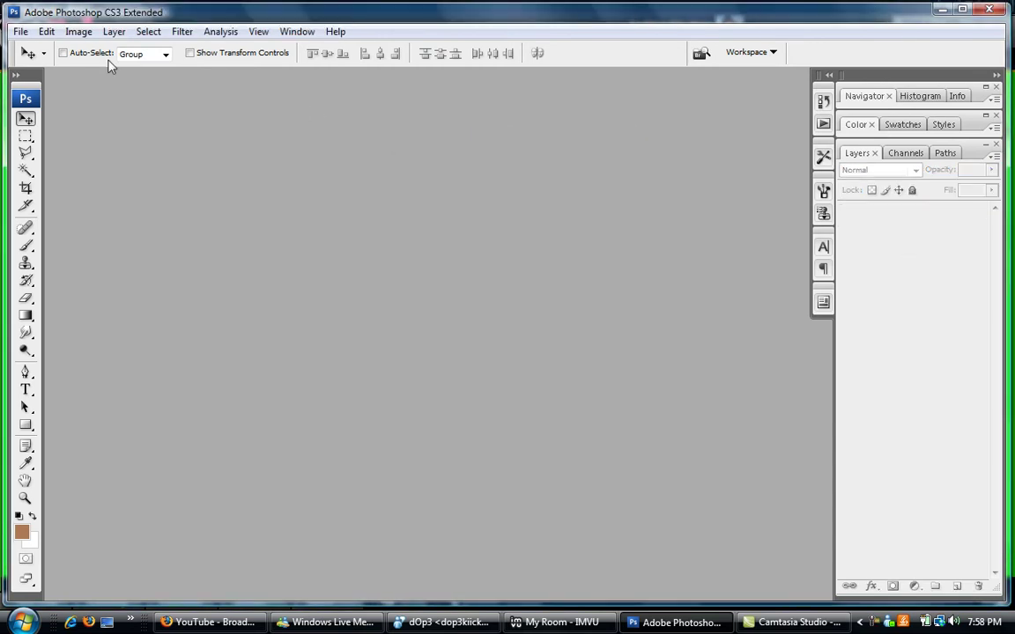
# Create a new 1280×770 transparent document and paste the IMVU screenshot into it.
pyautogui.click(19, 32)
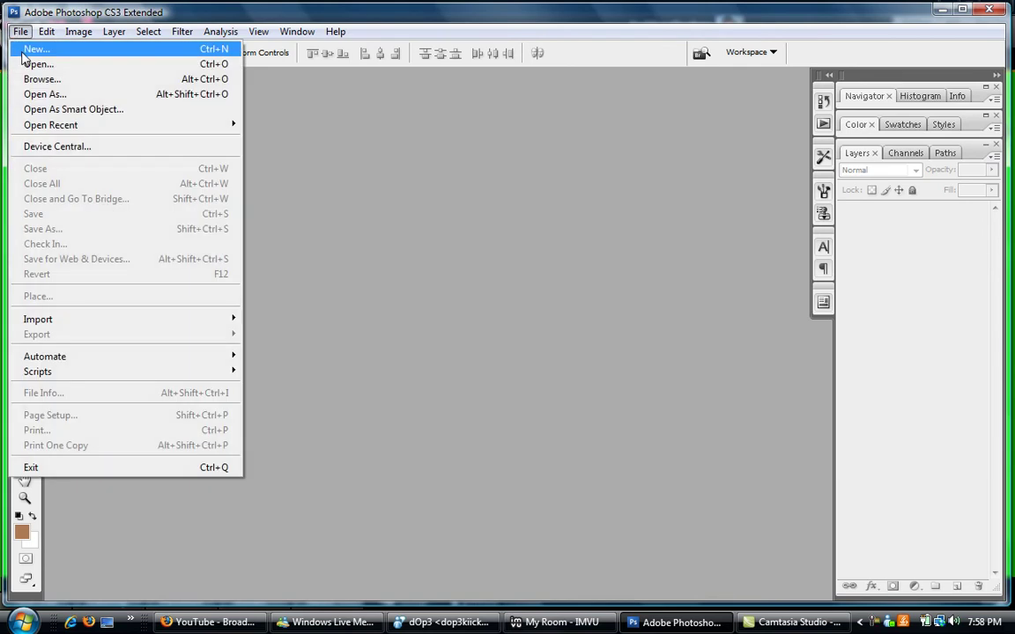
pyautogui.click(26, 51)
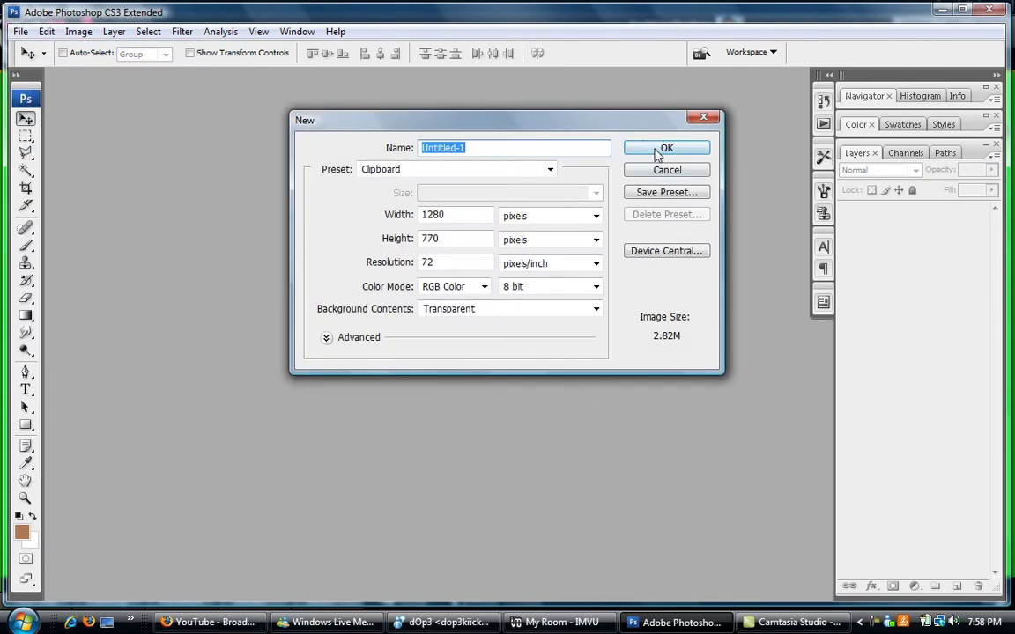
pyautogui.click(665, 149)
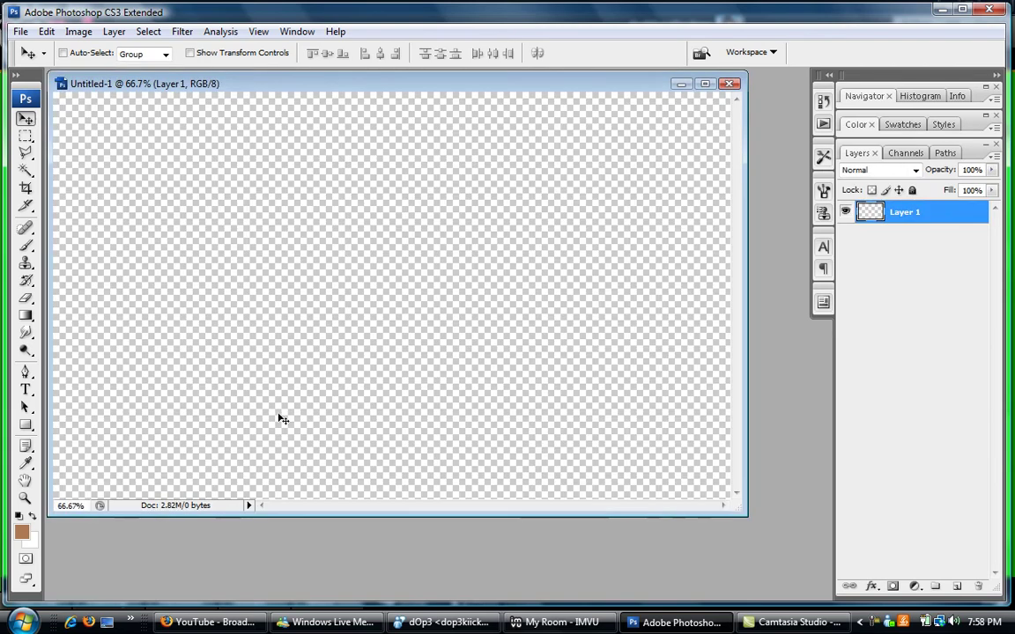
pyautogui.click(25, 138)
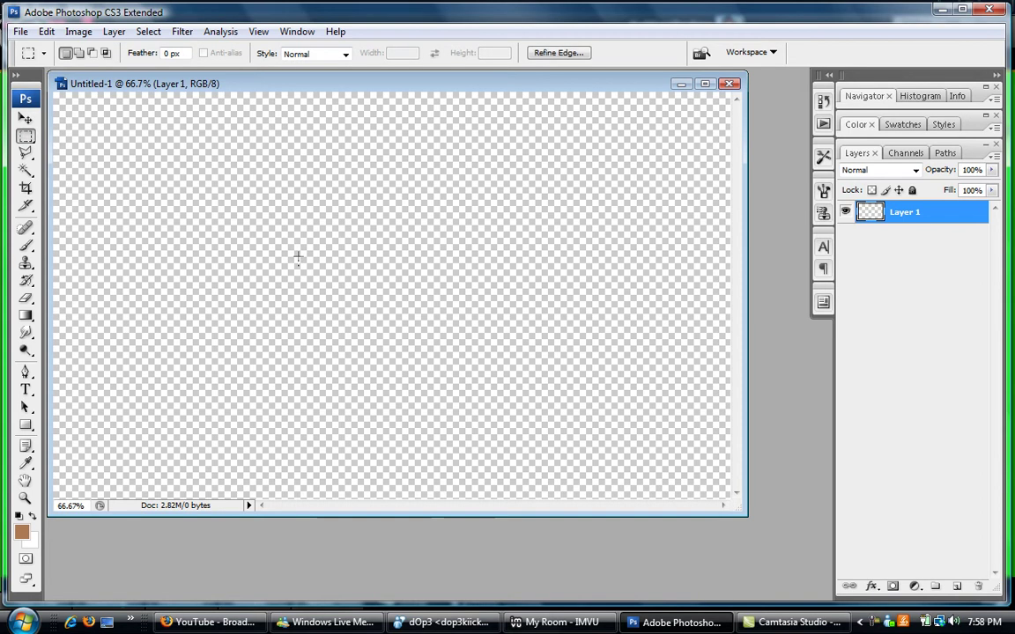
pyautogui.hotkey('ctrl', 'v')
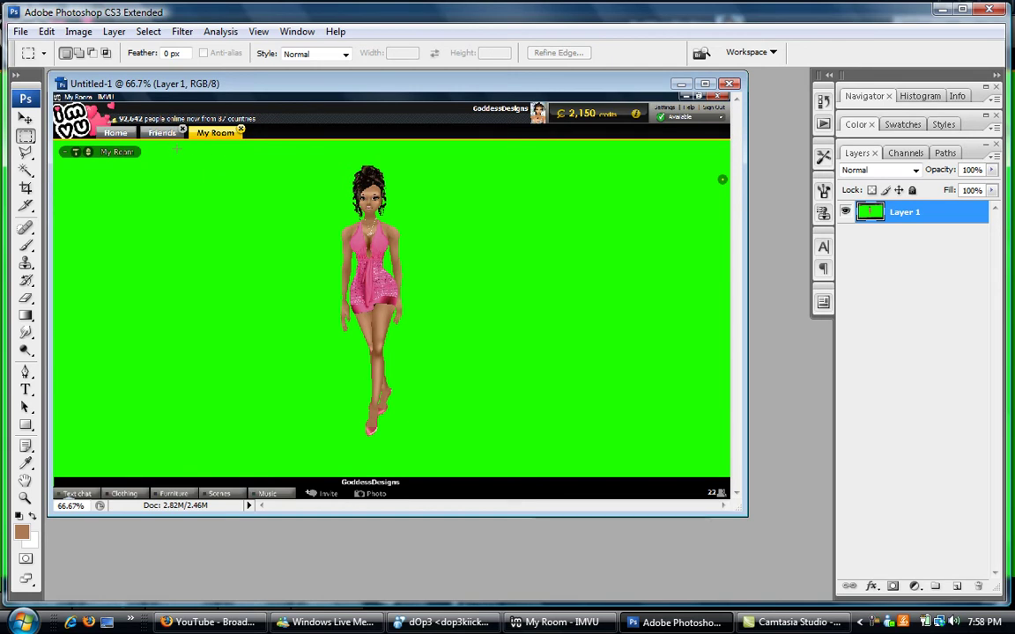
# Crop the canvas to a rectangle around the avatar and deselect.
pyautogui.moveTo(177, 147); pyautogui.dragTo(637, 452)
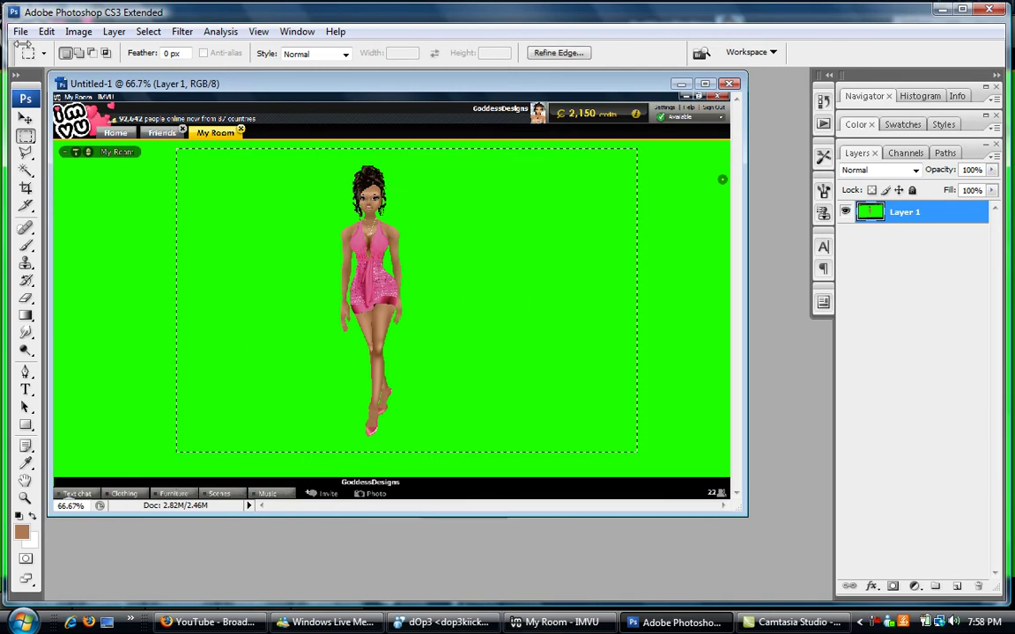
pyautogui.click(78, 32)
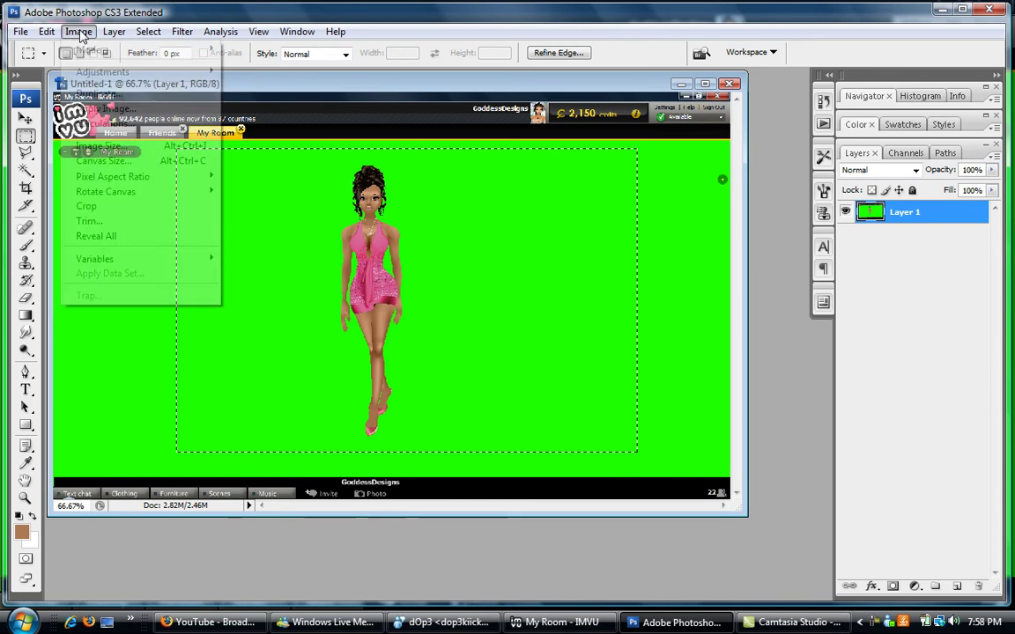
pyautogui.click(88, 206)
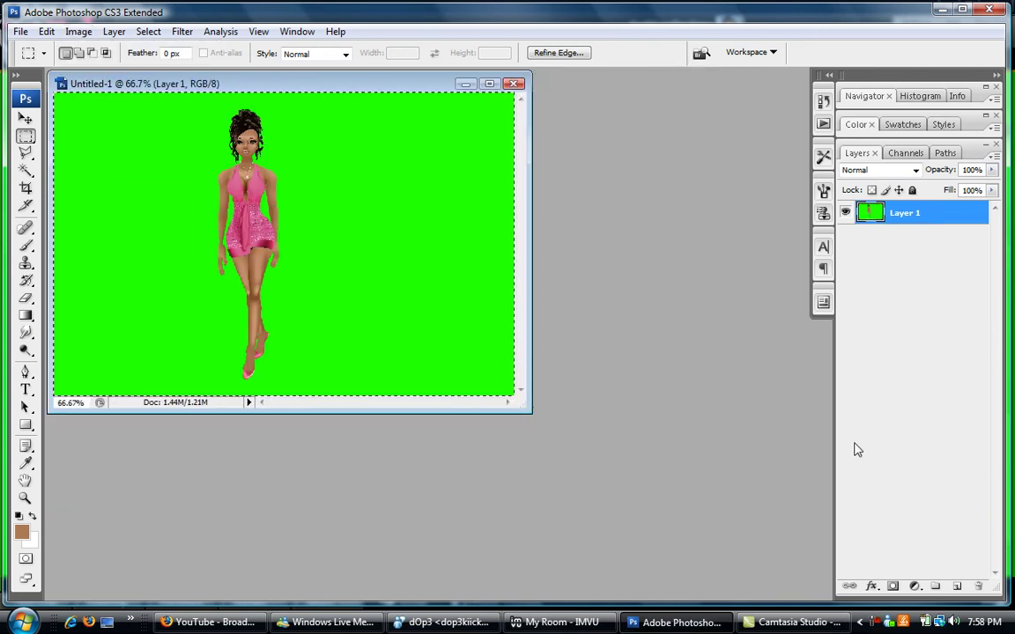
pyautogui.click(458, 323)
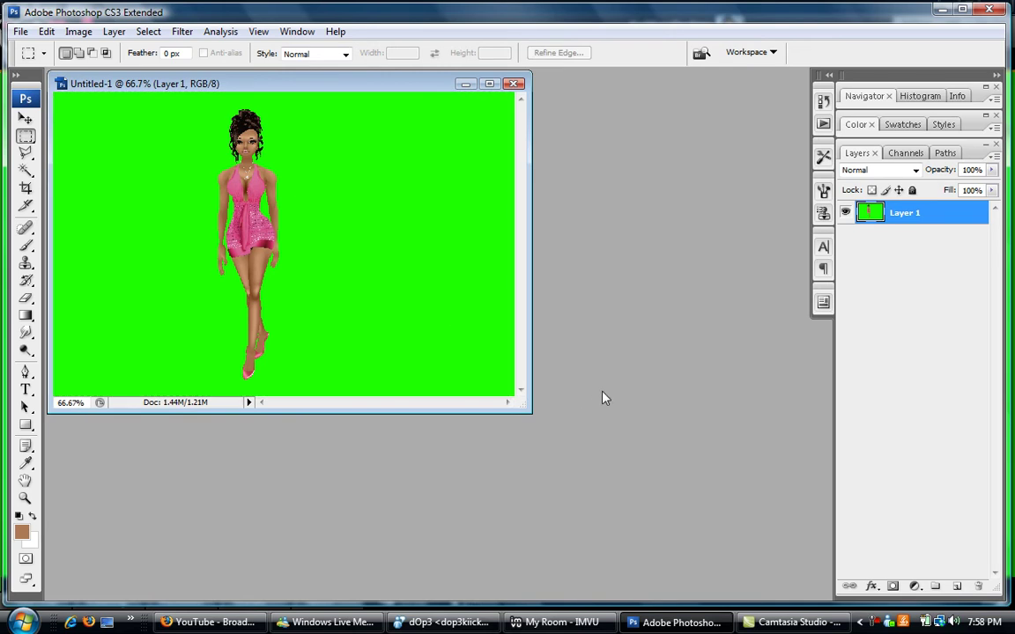
# Add an empty Layer 2 beneath Layer 1 and make Layer 1 active again.
pyautogui.click(959, 588)
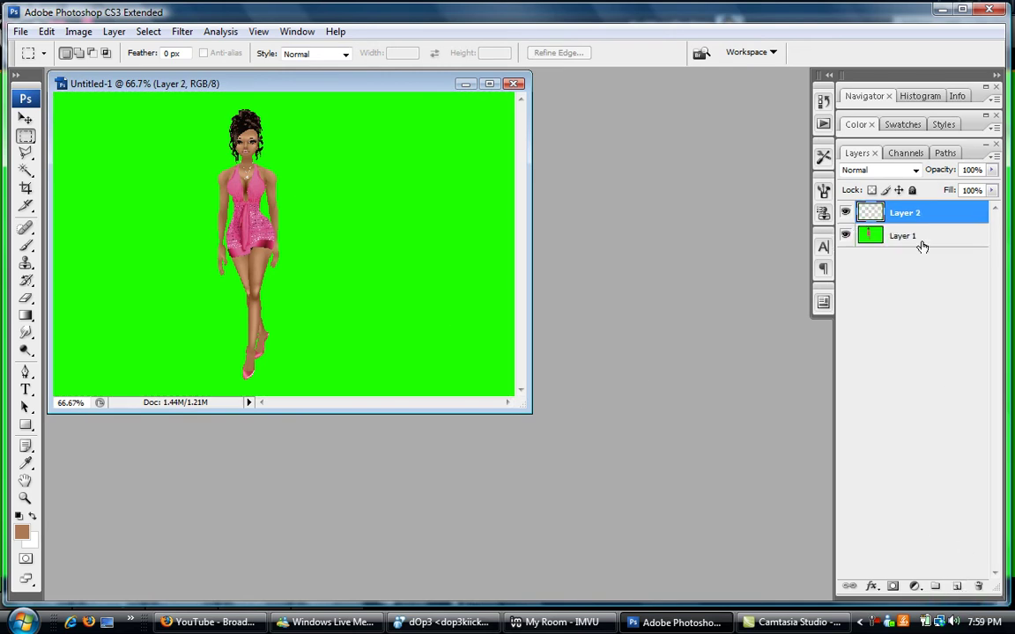
pyautogui.moveTo(900, 210); pyautogui.dragTo(907, 283)
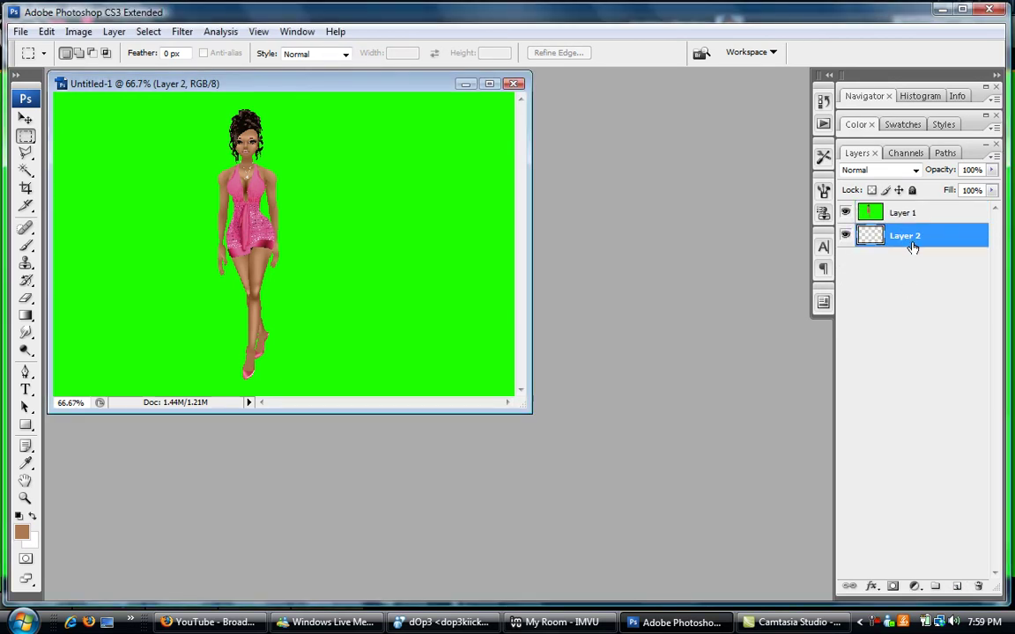
pyautogui.click(913, 216)
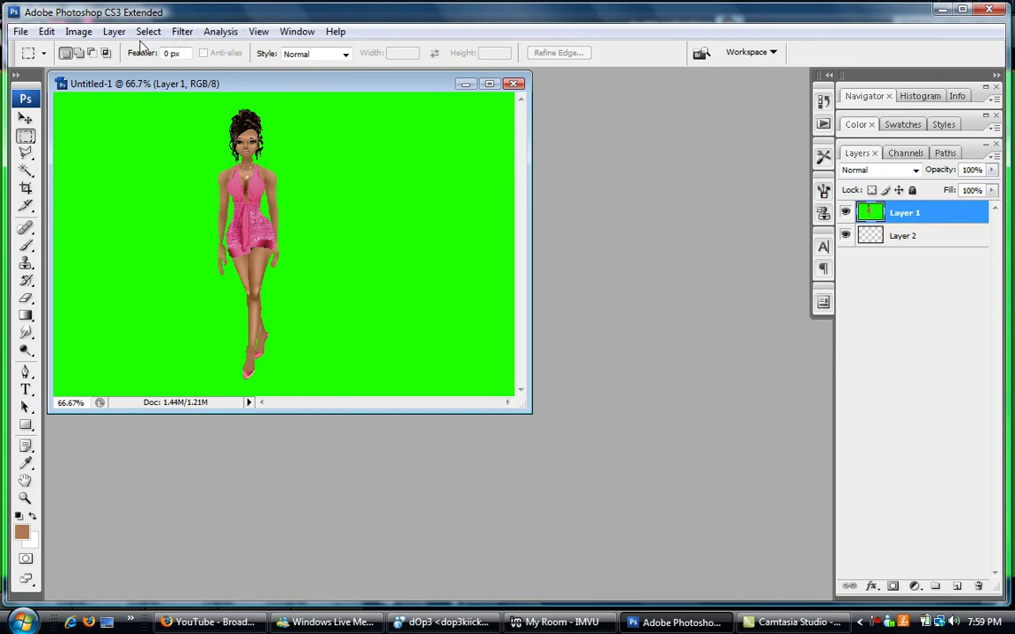
pyautogui.click(113, 32)
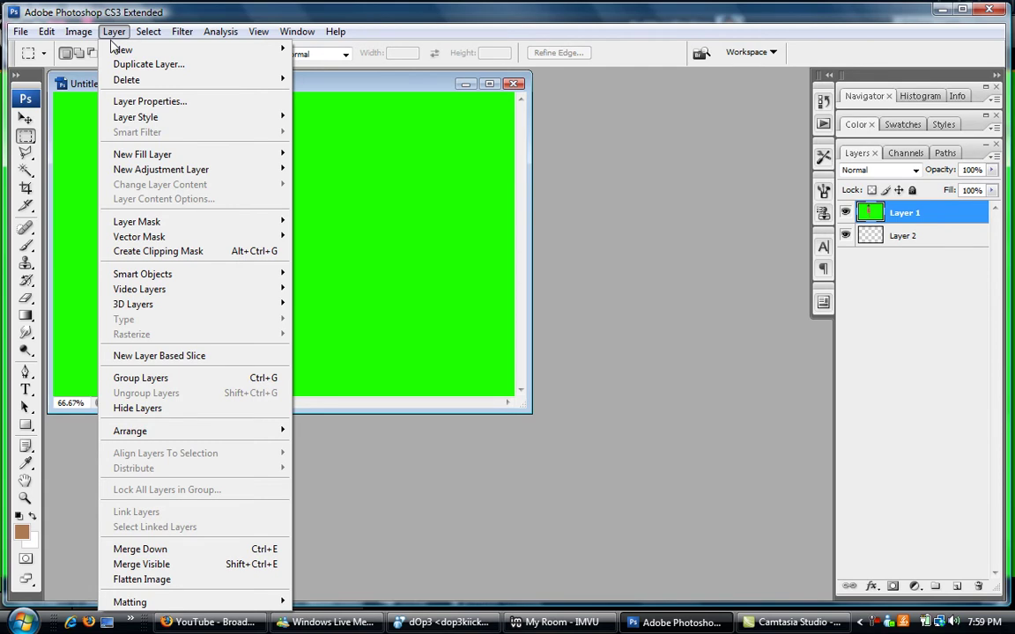
# Select the green backdrop with the Magic Wand, delete it from Layer 1, then deselect.
pyautogui.moveTo(137, 50)
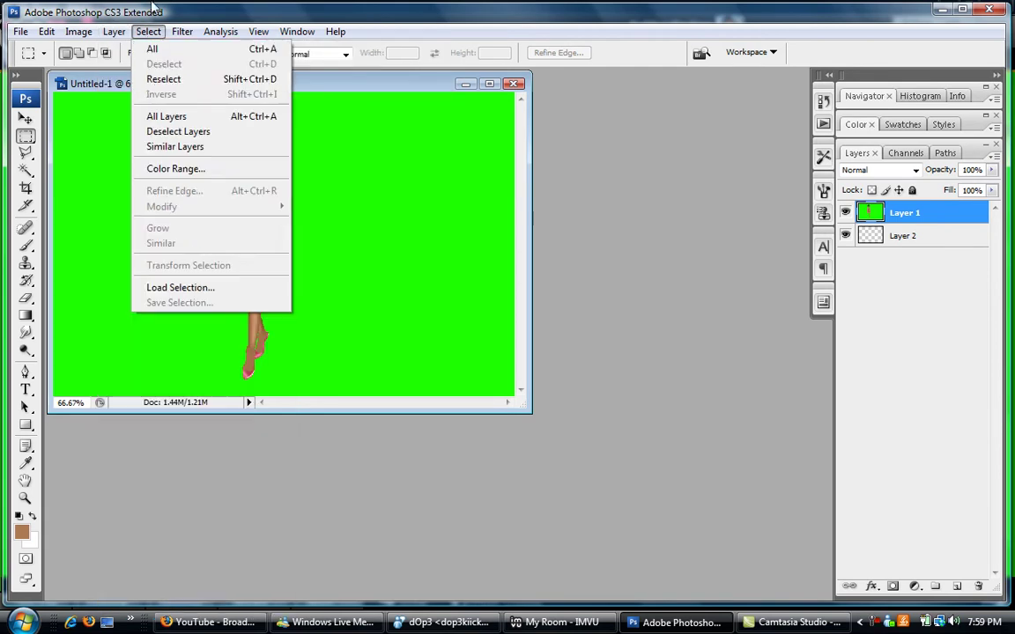
pyautogui.click(171, 10)
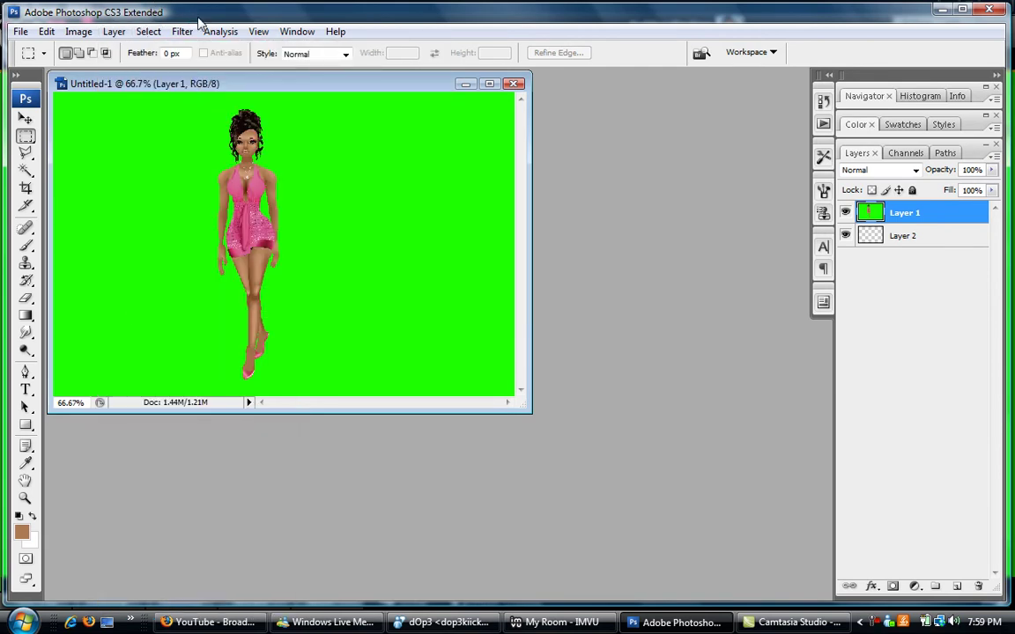
pyautogui.click(26, 172)
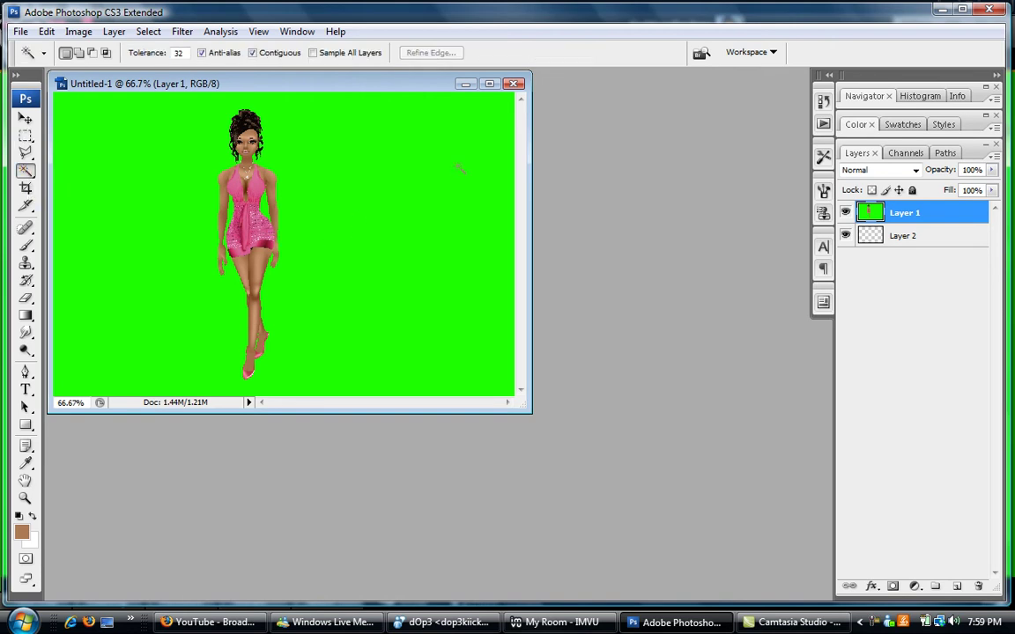
pyautogui.click(374, 209)
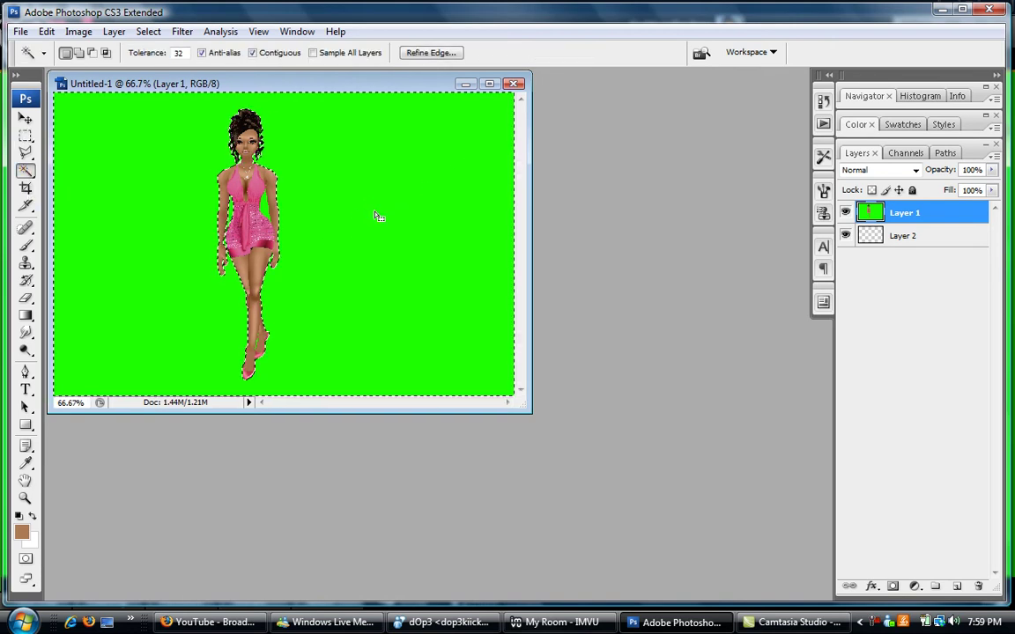
pyautogui.press('Delete')
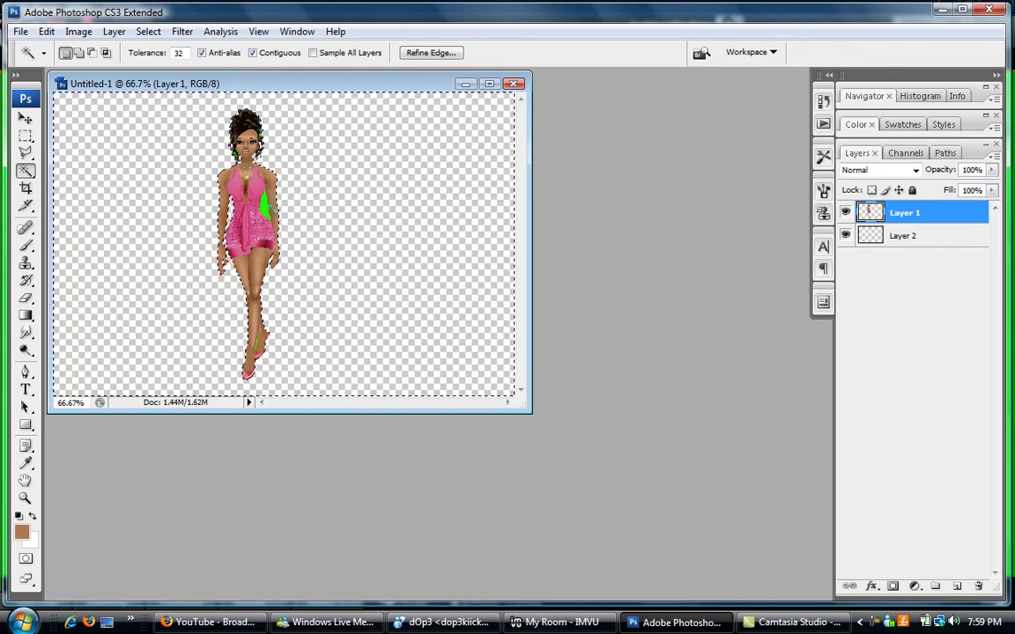
pyautogui.click(266, 207)
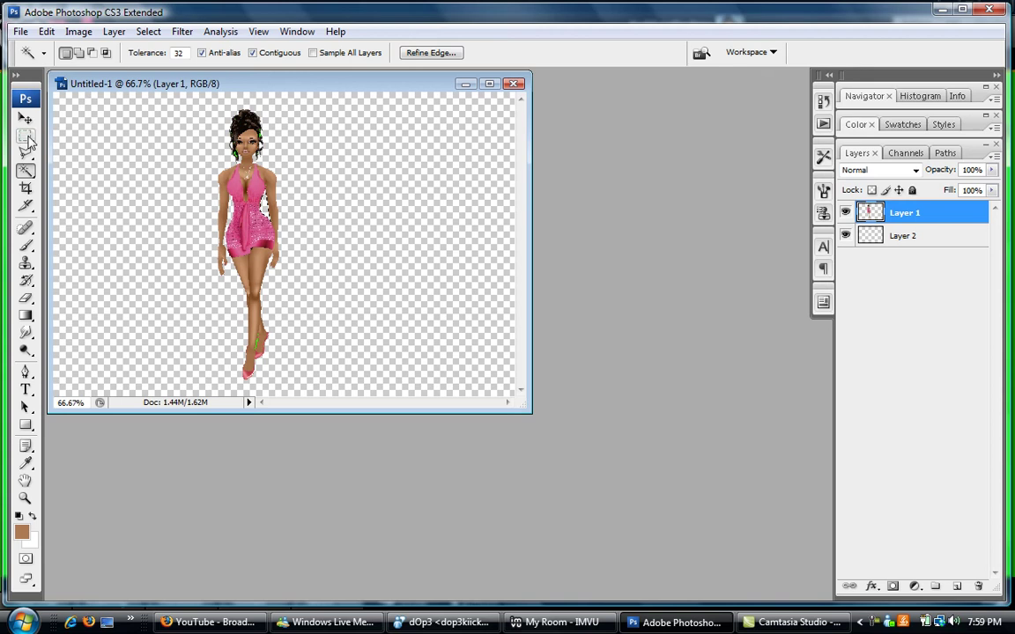
# Zoom in to 400% on the avatar's face to inspect the green fringe.
pyautogui.click(25, 136)
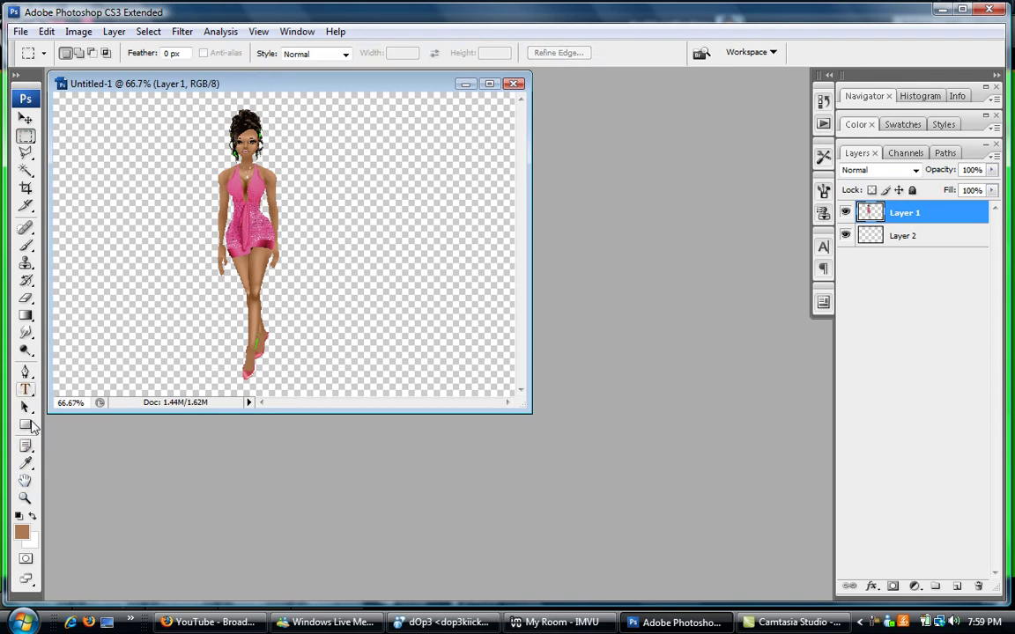
pyautogui.click(25, 498)
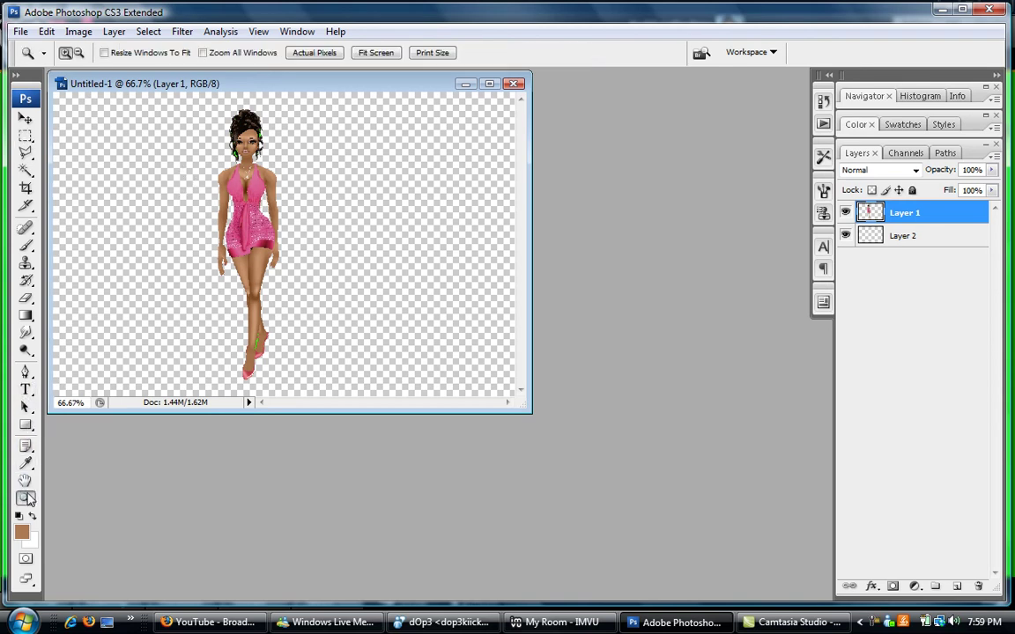
pyautogui.click(257, 159)
pyautogui.click(266, 178)
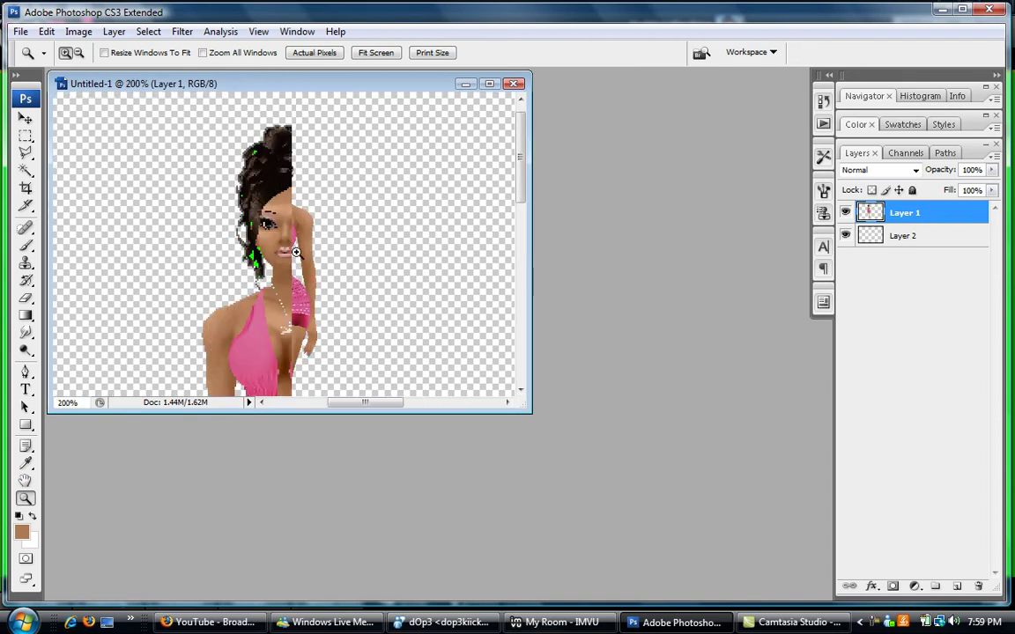
pyautogui.click(304, 262)
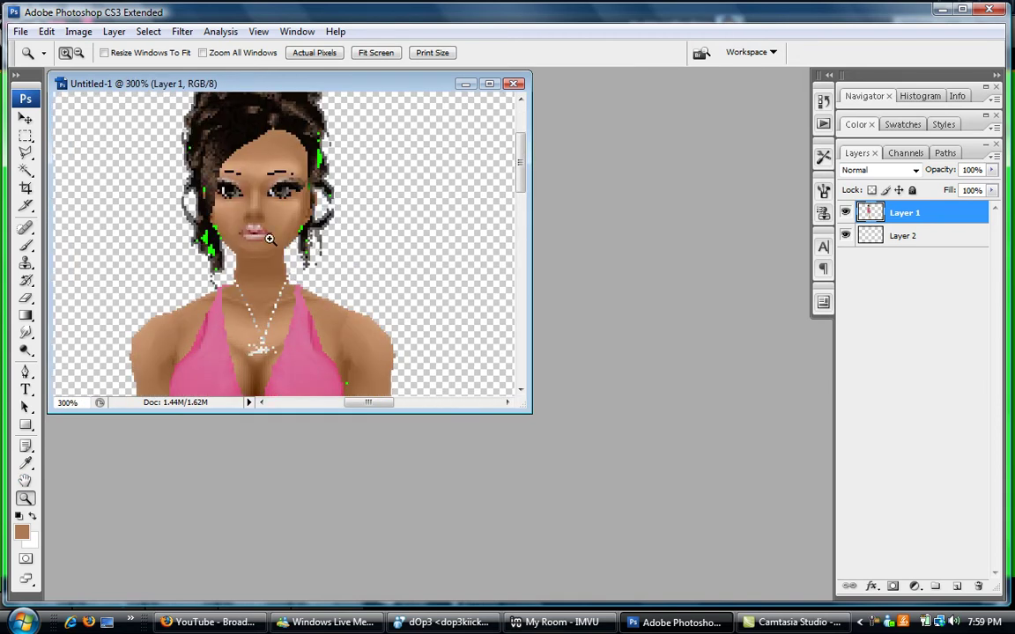
pyautogui.click(313, 277)
pyautogui.scroll(3, 312, 276)
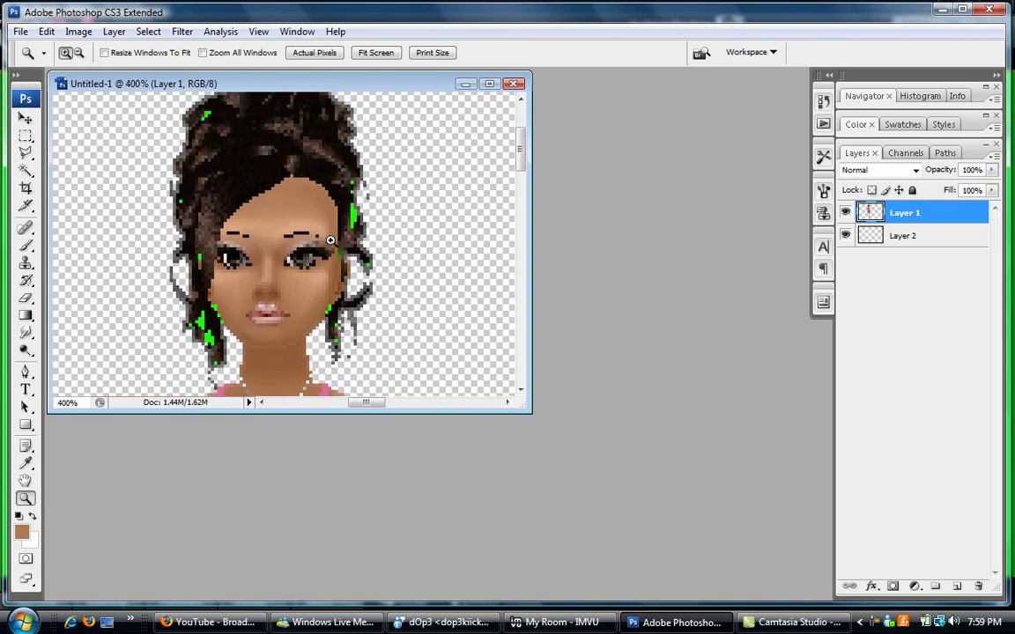
# Clear a few green flecks with the Magic Wand and start closing Untitled-1.
pyautogui.click(26, 172)
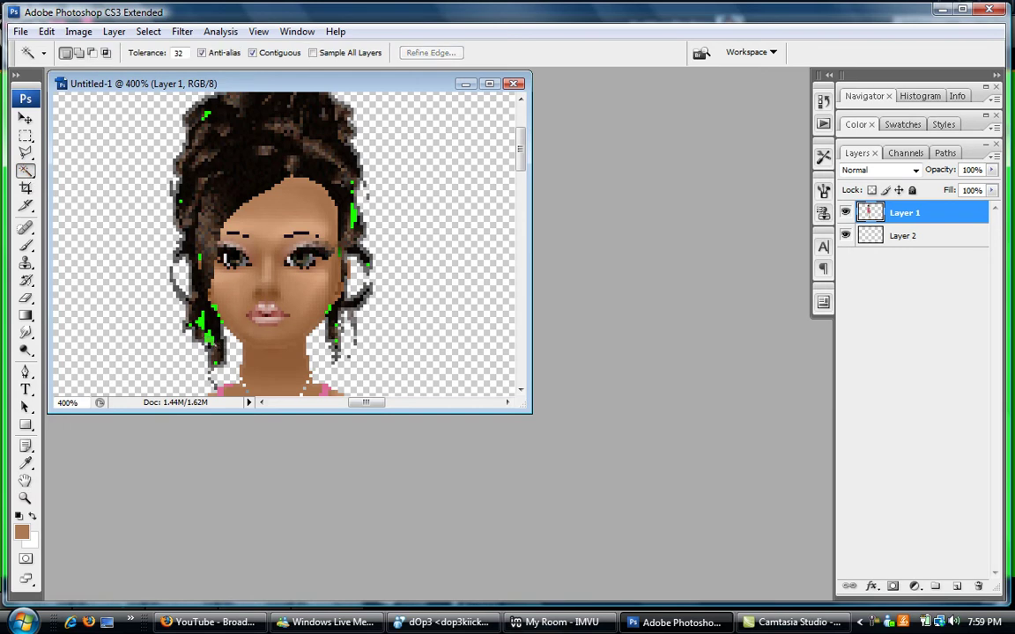
pyautogui.click(213, 345)
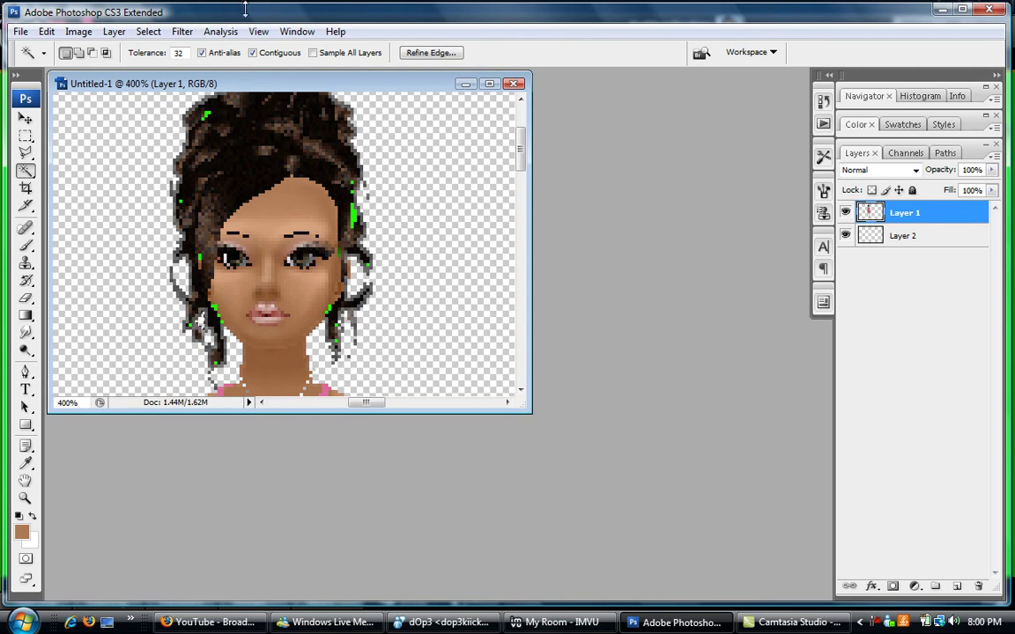
pyautogui.click(514, 85)
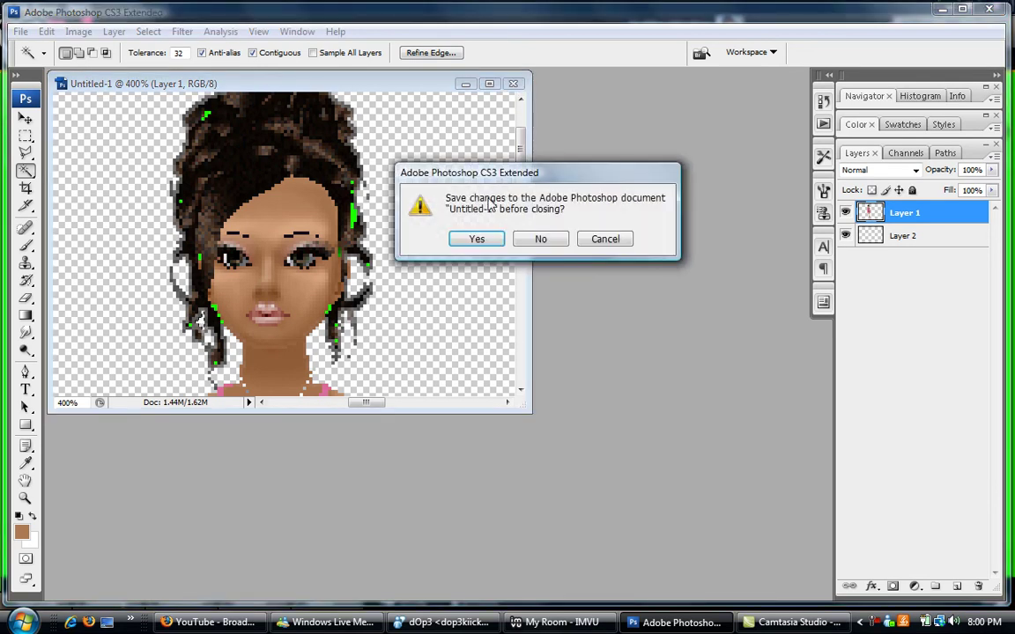
# Discard Untitled-1 unsaved, add the first inventory hairstyle to the avatar, and recollapse the chat panel.
pyautogui.click(545, 238)
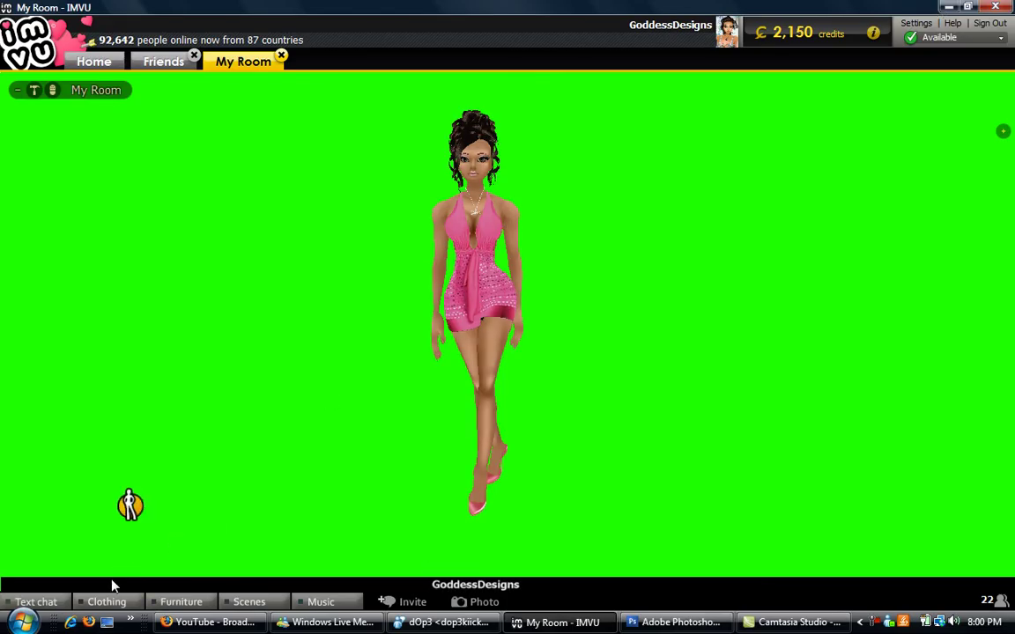
pyautogui.click(107, 602)
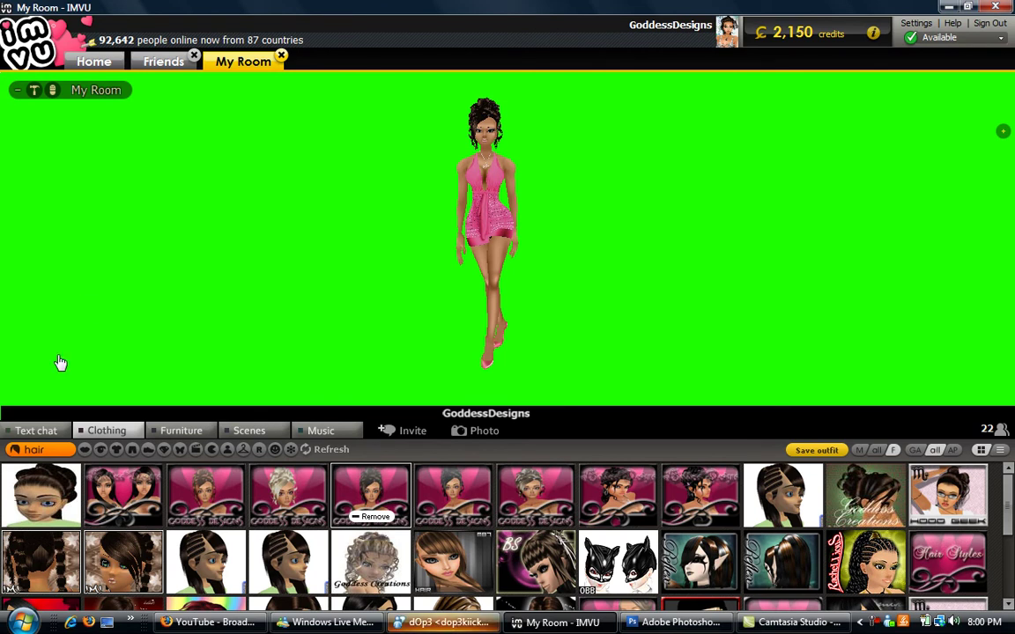
pyautogui.moveTo(46, 487)
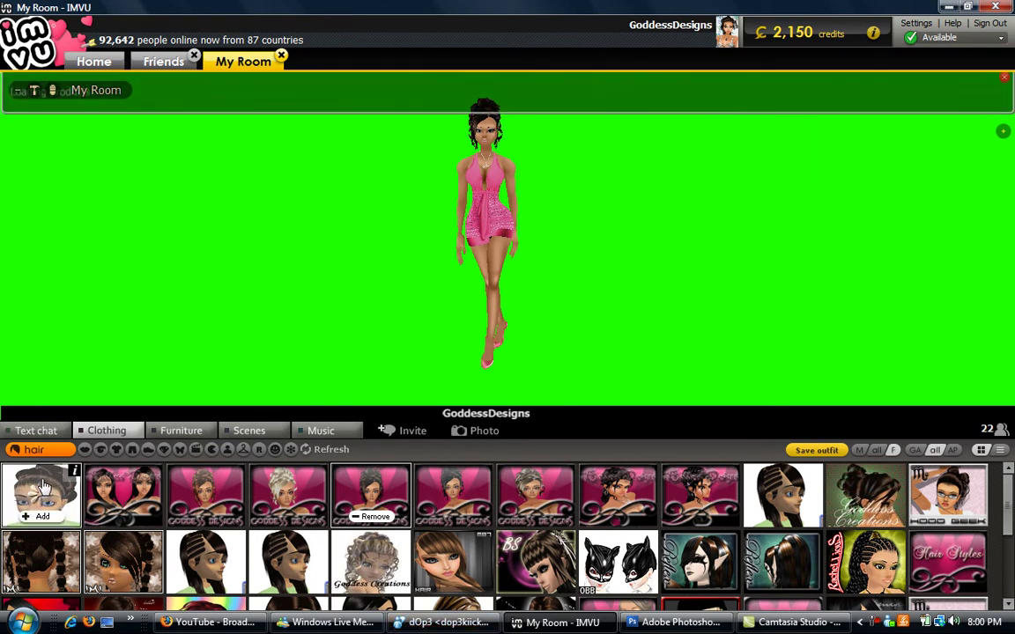
pyautogui.click(44, 487)
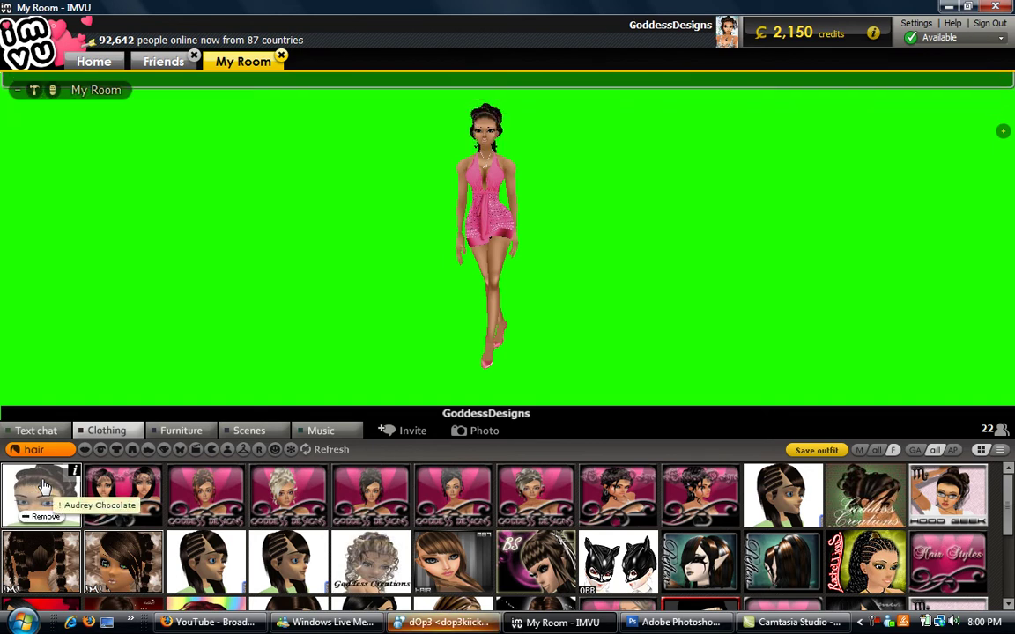
pyautogui.click(33, 431)
pyautogui.click(34, 431)
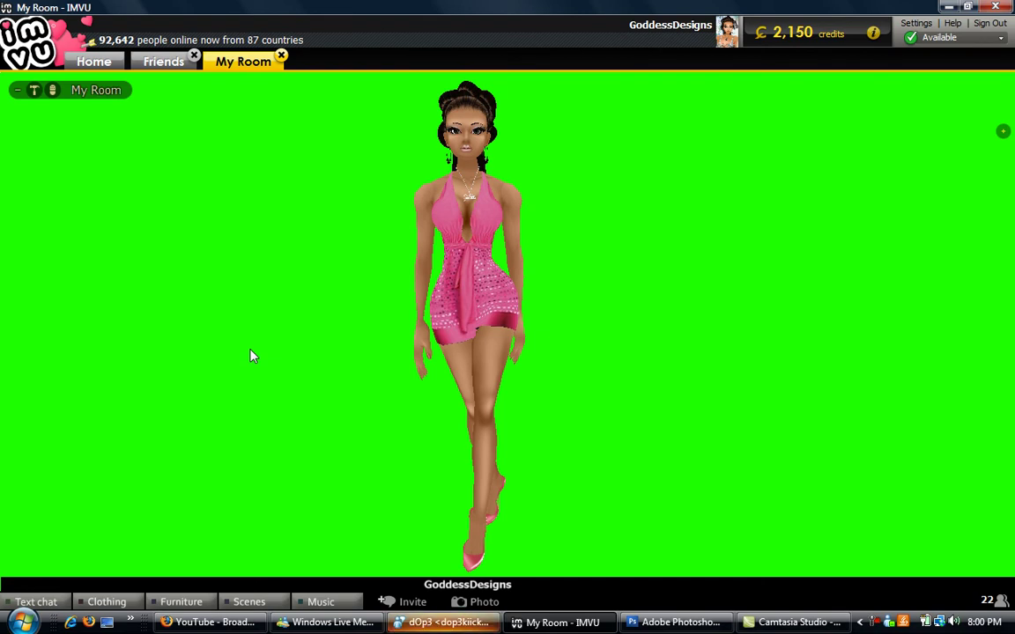
# Back in Photoshop, create a new transparent 1280×770 document from the Clipboard preset.
pyautogui.click(669, 627)
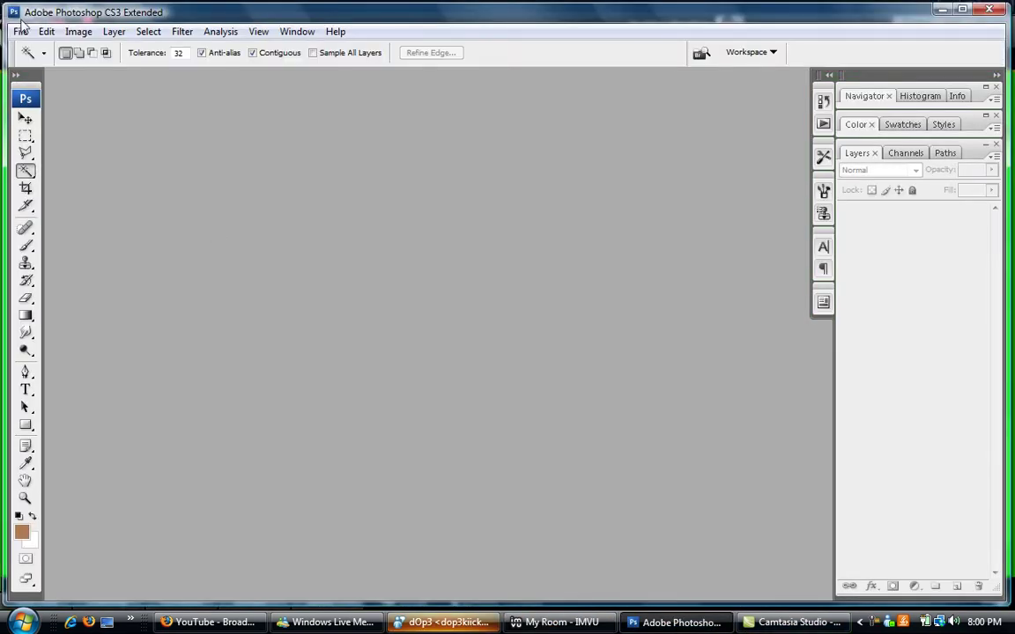
pyautogui.click(21, 29)
pyautogui.click(41, 53)
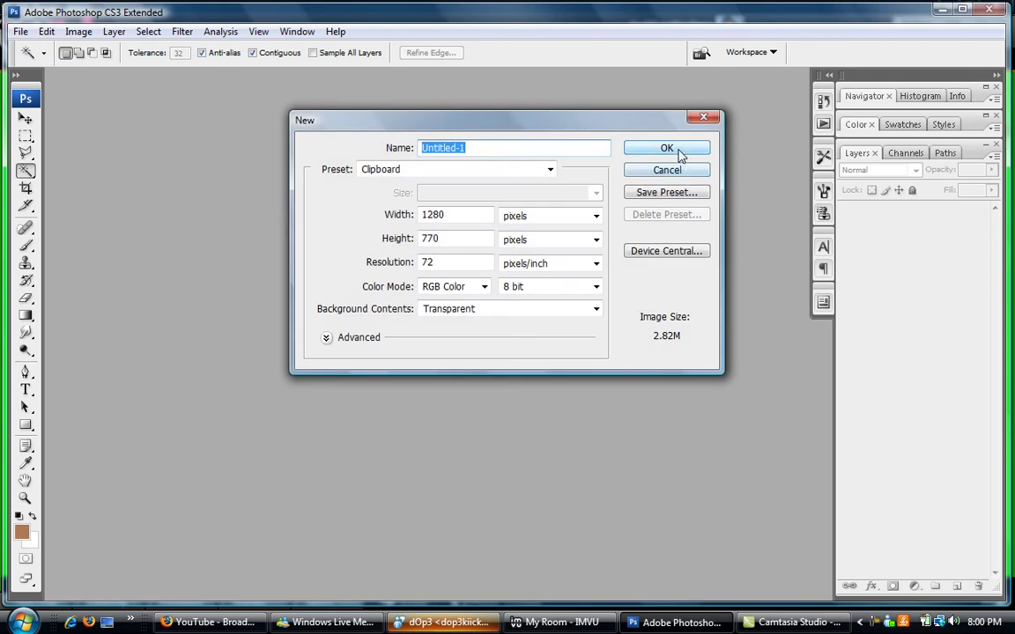
pyautogui.click(679, 150)
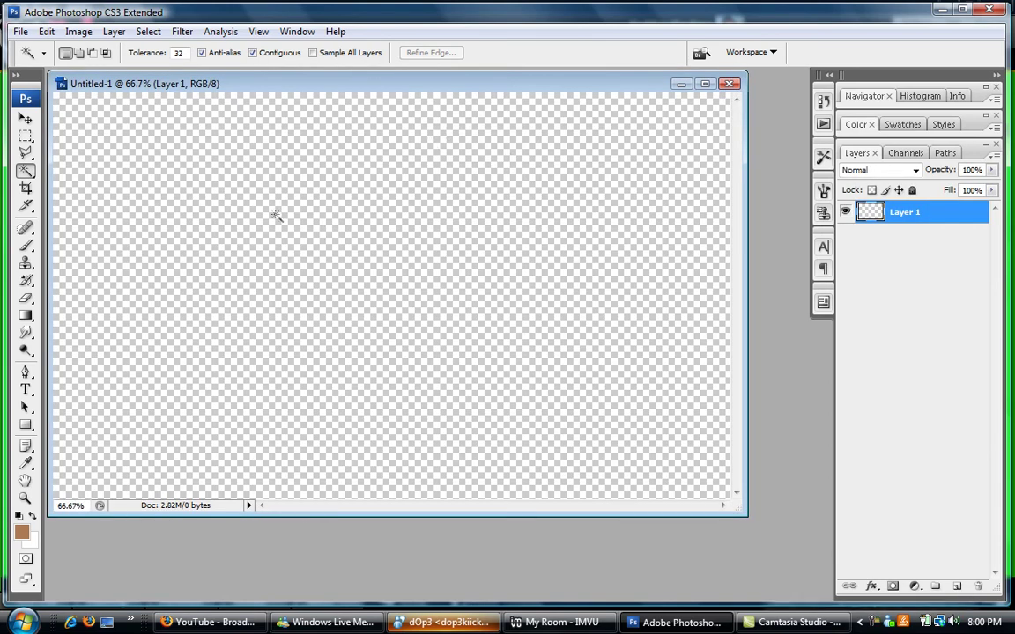
pyautogui.click(26, 136)
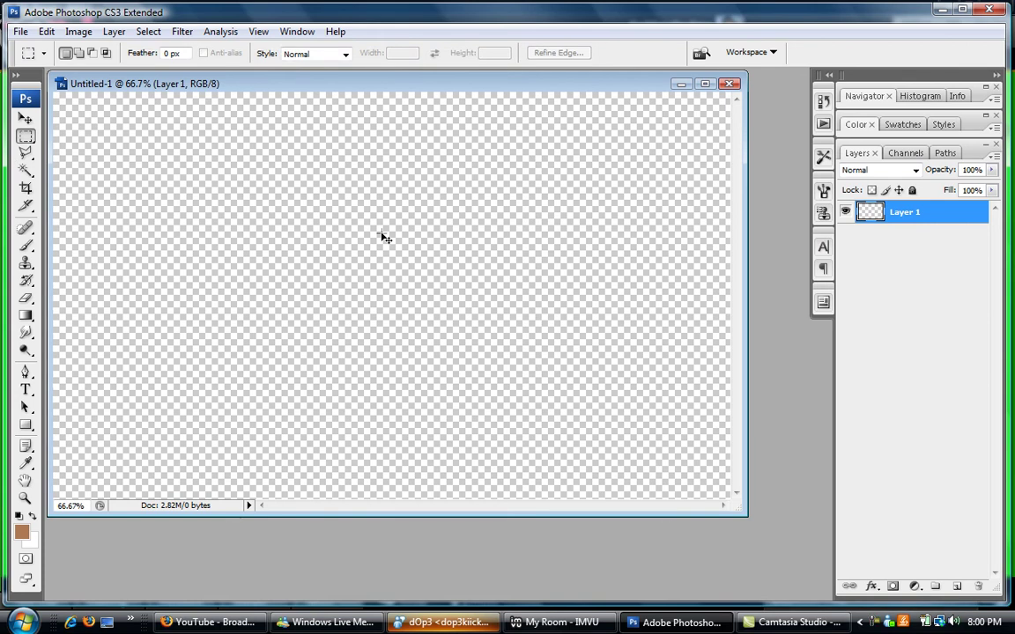
# Paste the IMVU room screenshot and crop the canvas to the avatar standing on green.
pyautogui.hotkey('ctrl', 'v')
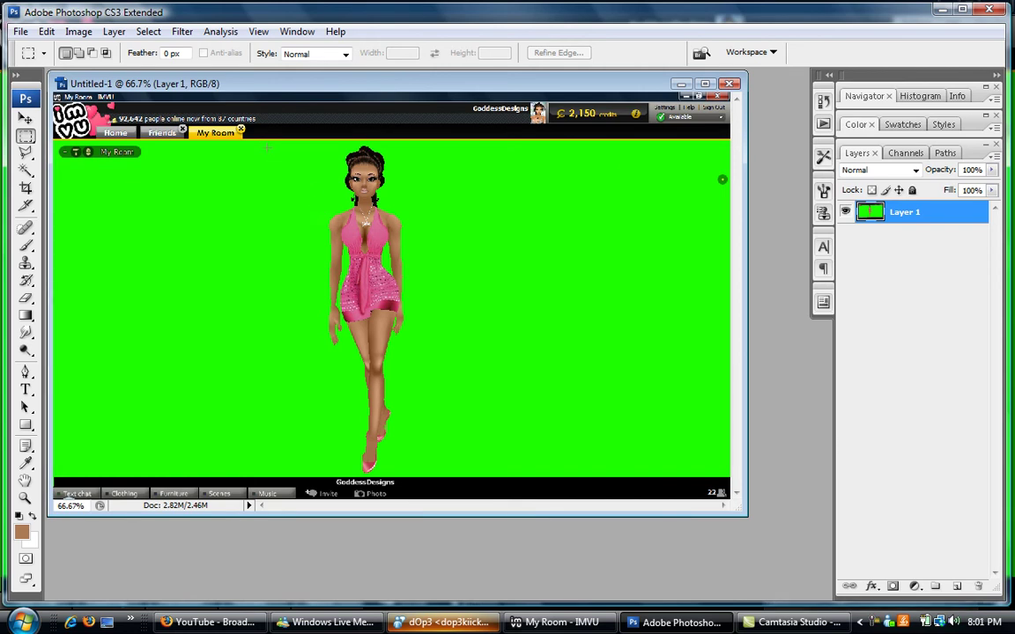
pyautogui.moveTo(266, 146); pyautogui.dragTo(494, 473)
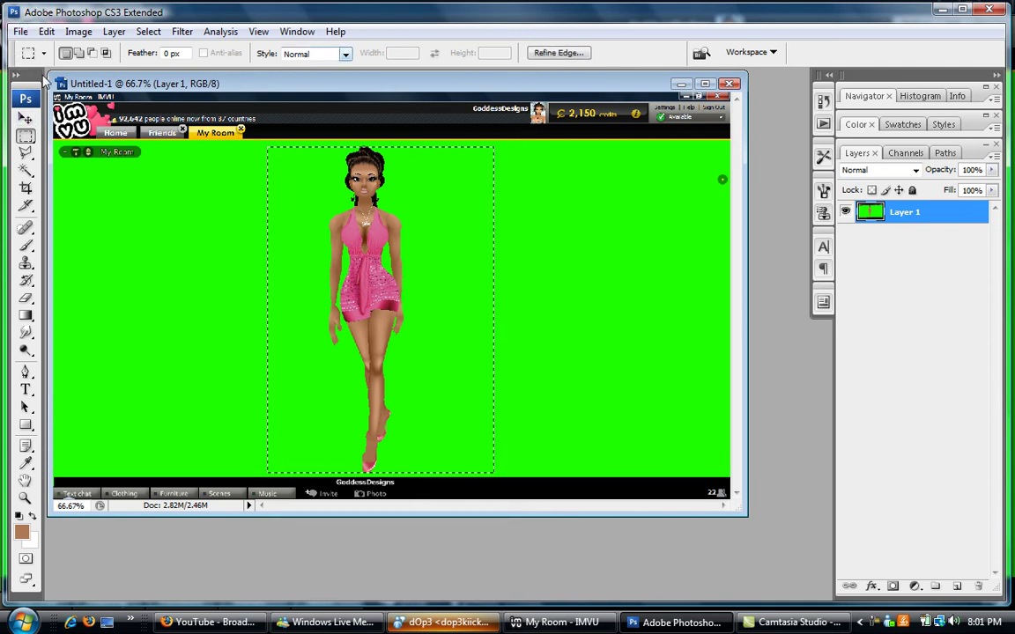
pyautogui.click(85, 33)
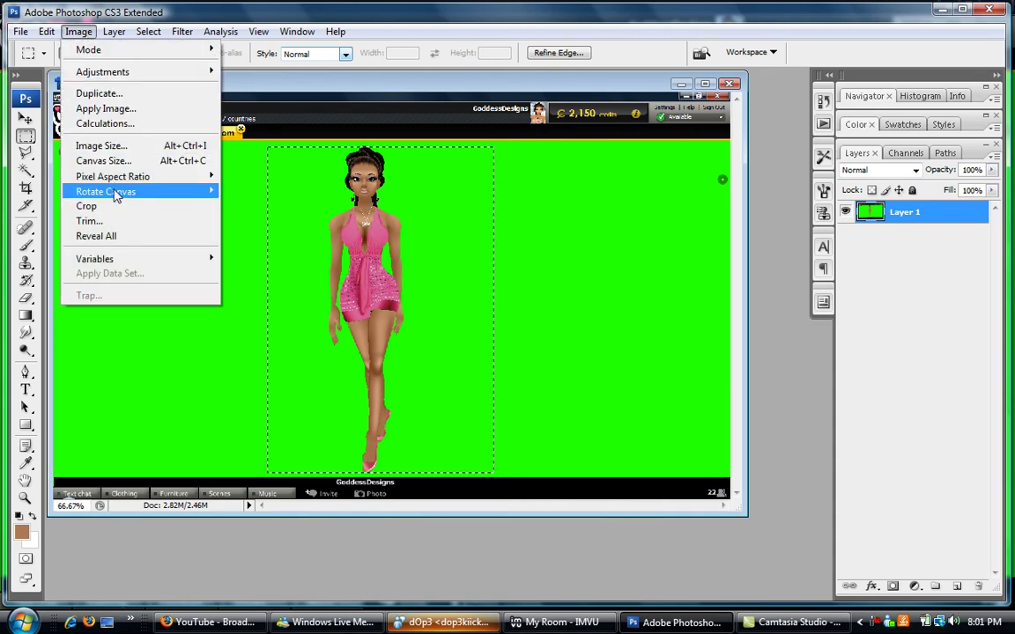
pyautogui.click(86, 207)
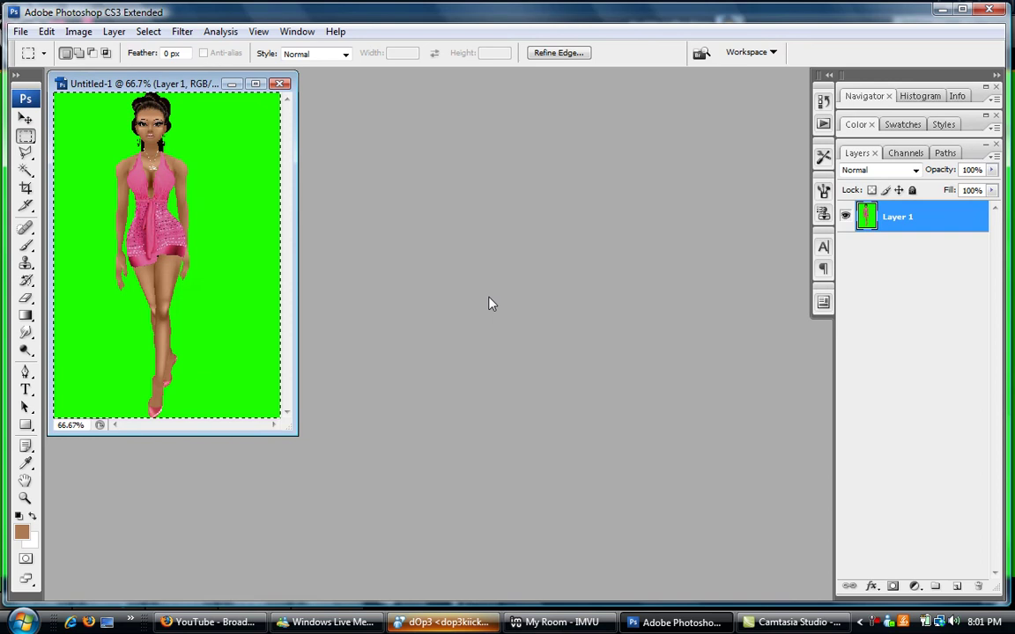
pyautogui.click(229, 216)
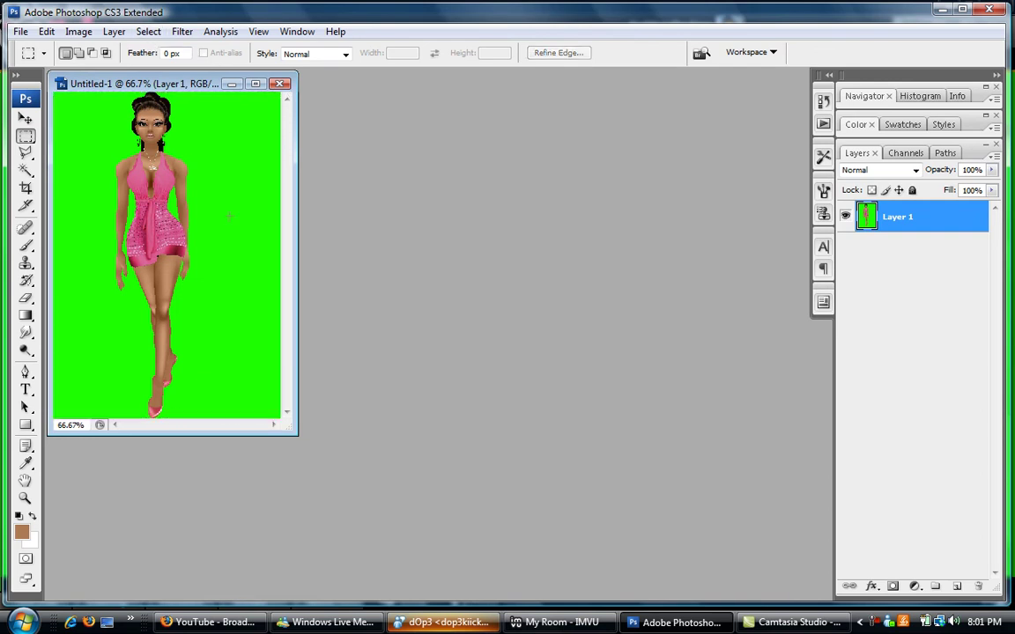
# Add Layer 2 via Layer > New > Layer, drag it below Layer 1, then select Layer 1.
pyautogui.click(114, 33)
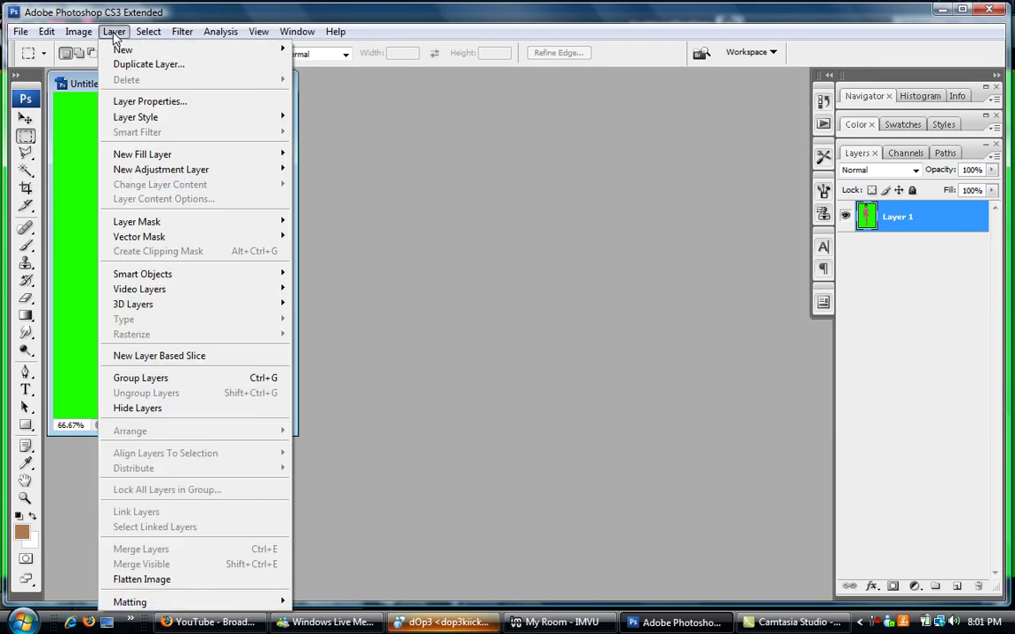
pyautogui.moveTo(240, 51)
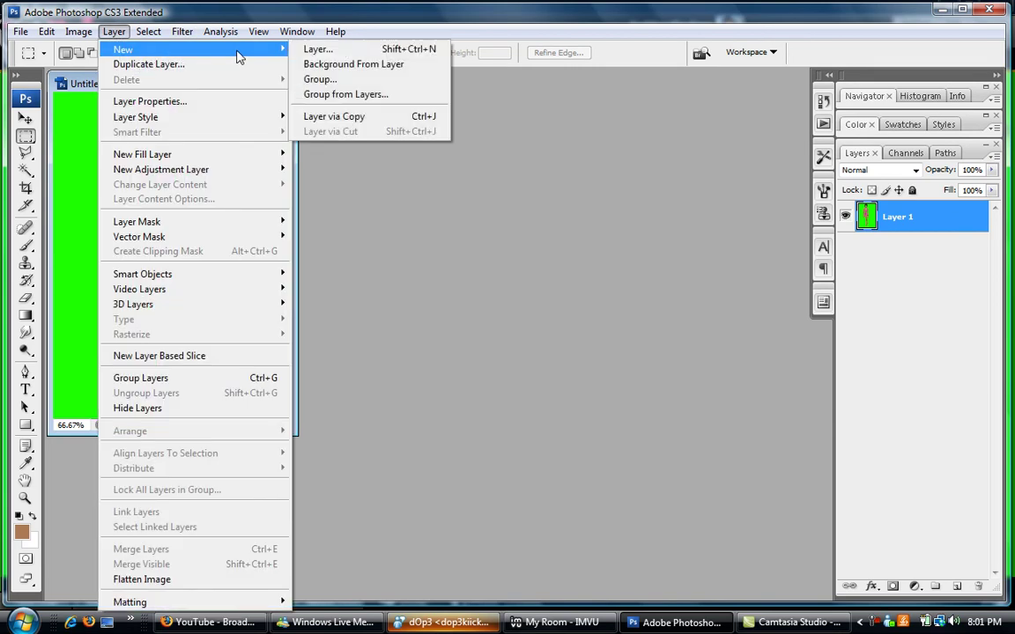
pyautogui.click(321, 51)
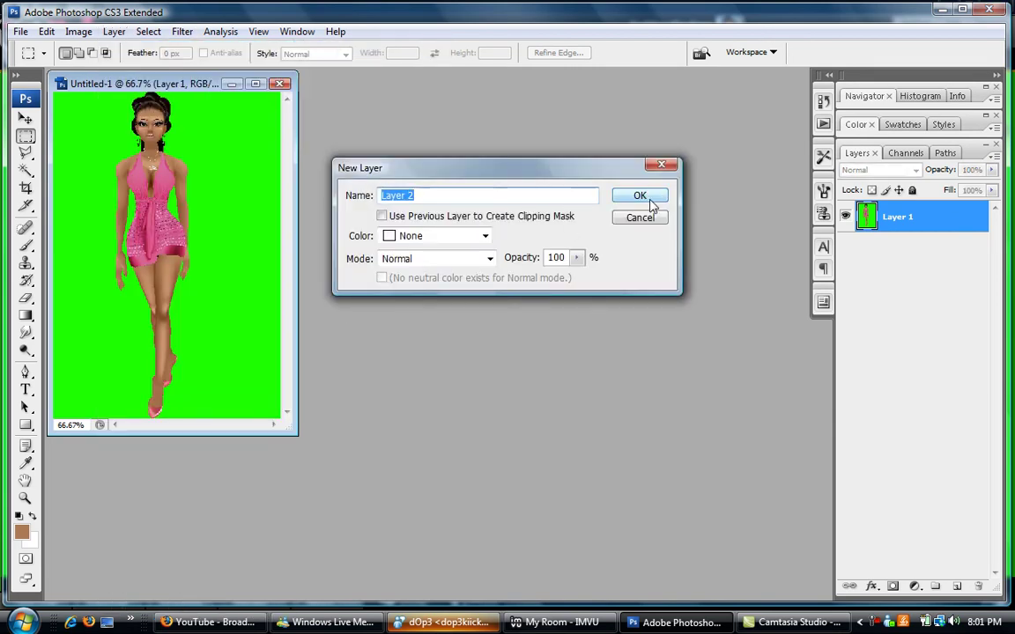
pyautogui.click(642, 195)
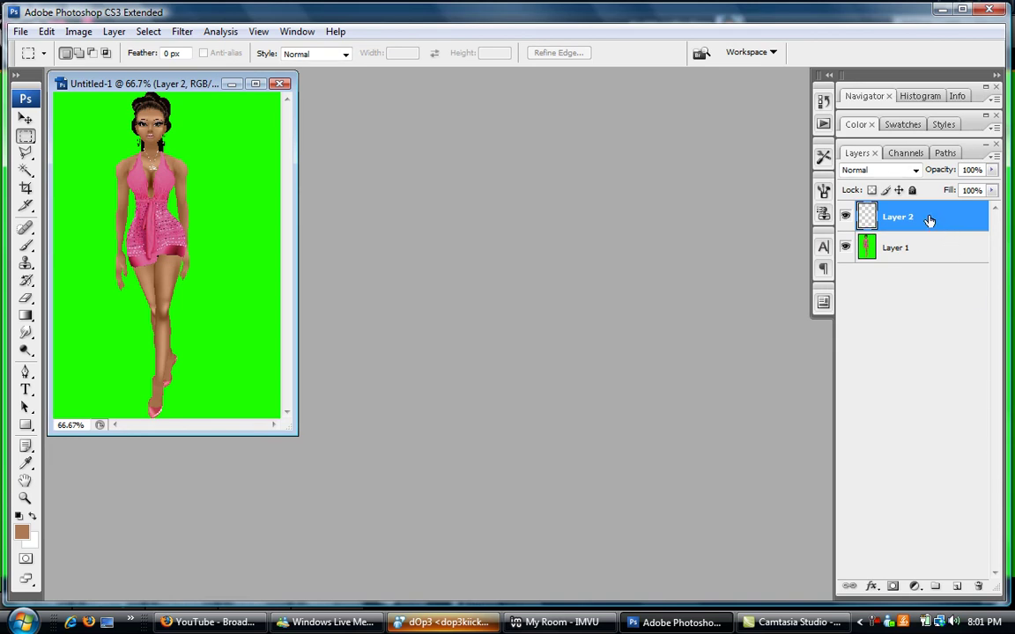
pyautogui.moveTo(930, 220); pyautogui.dragTo(933, 306)
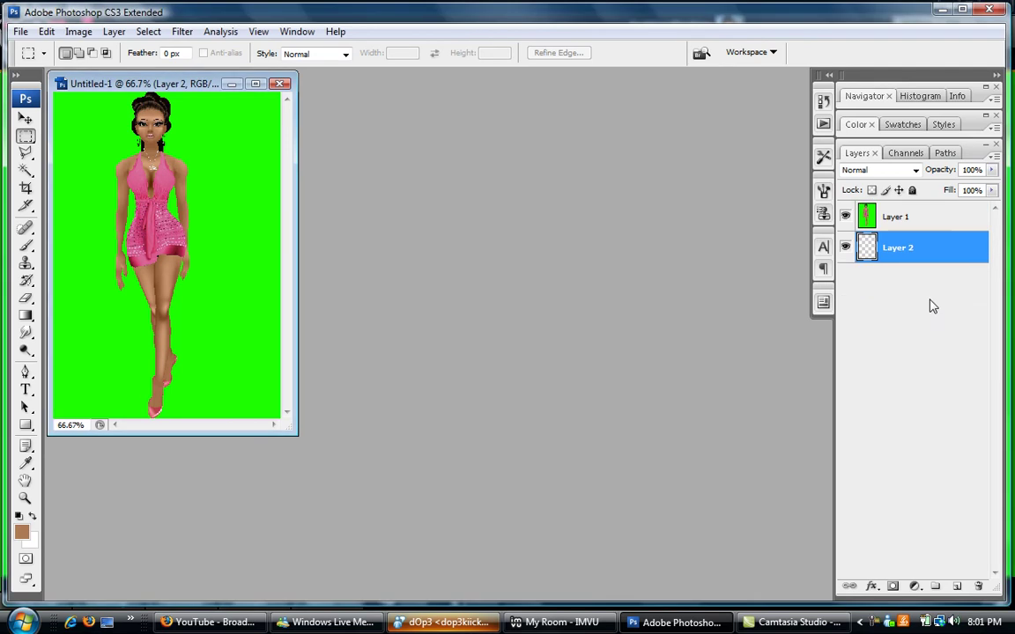
pyautogui.click(925, 220)
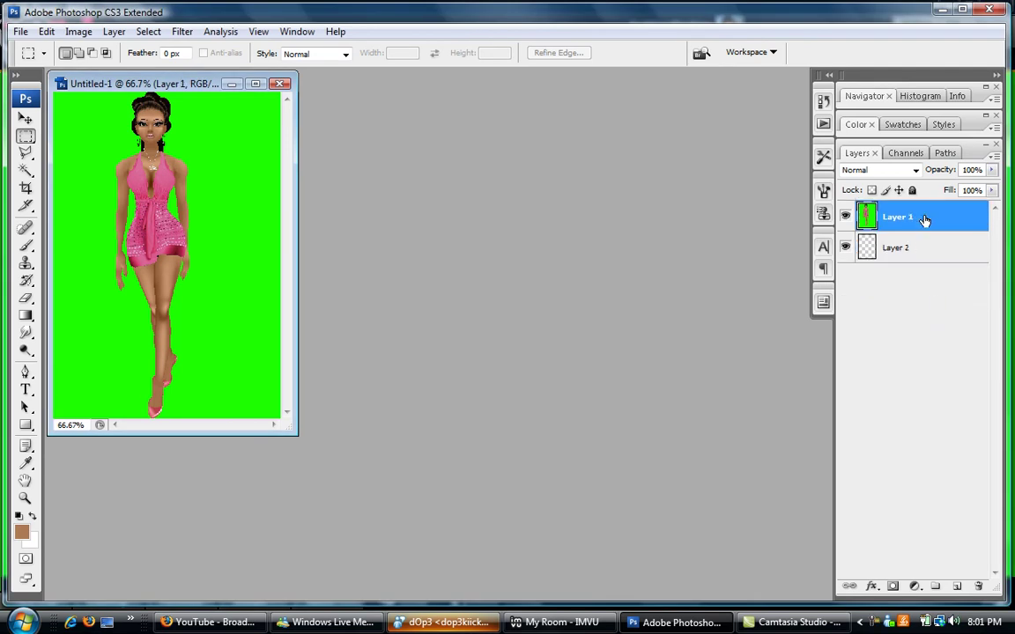
# Magic-wand and delete the green background to the right and left of the avatar.
pyautogui.click(26, 170)
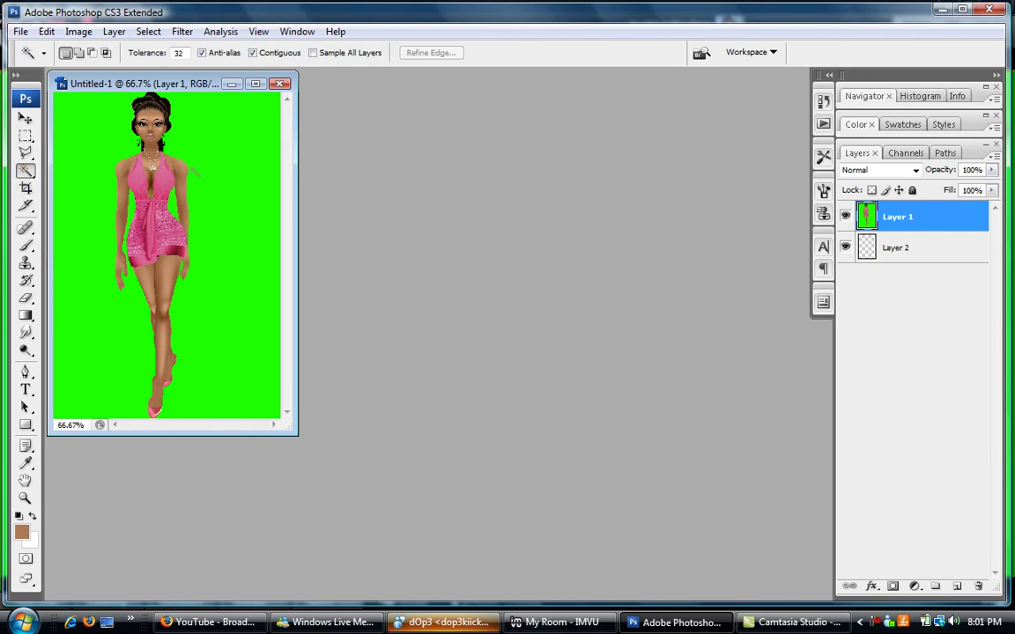
pyautogui.click(228, 156)
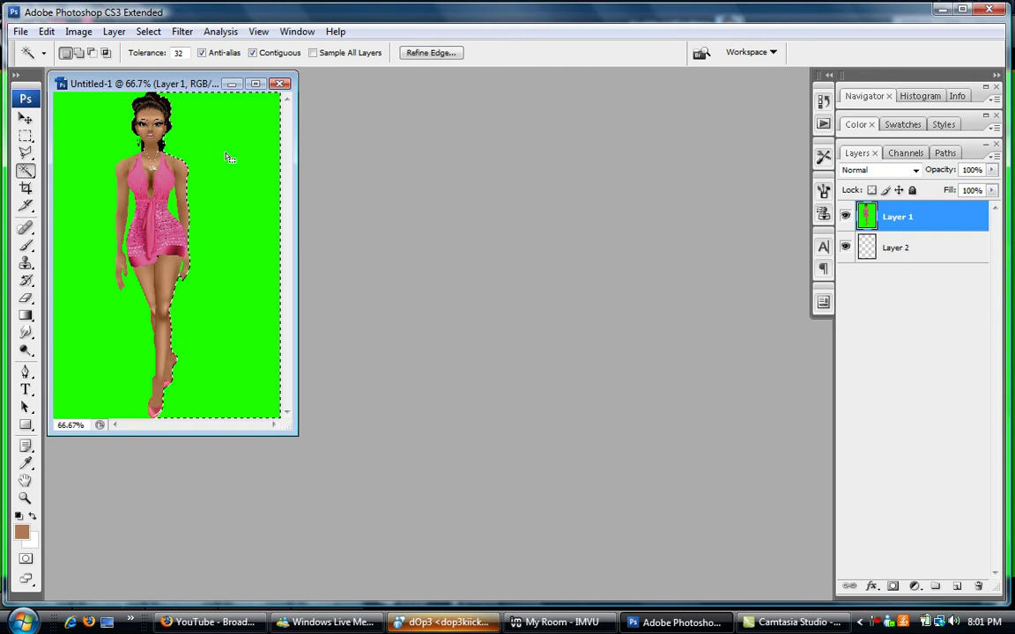
pyautogui.press('Delete')
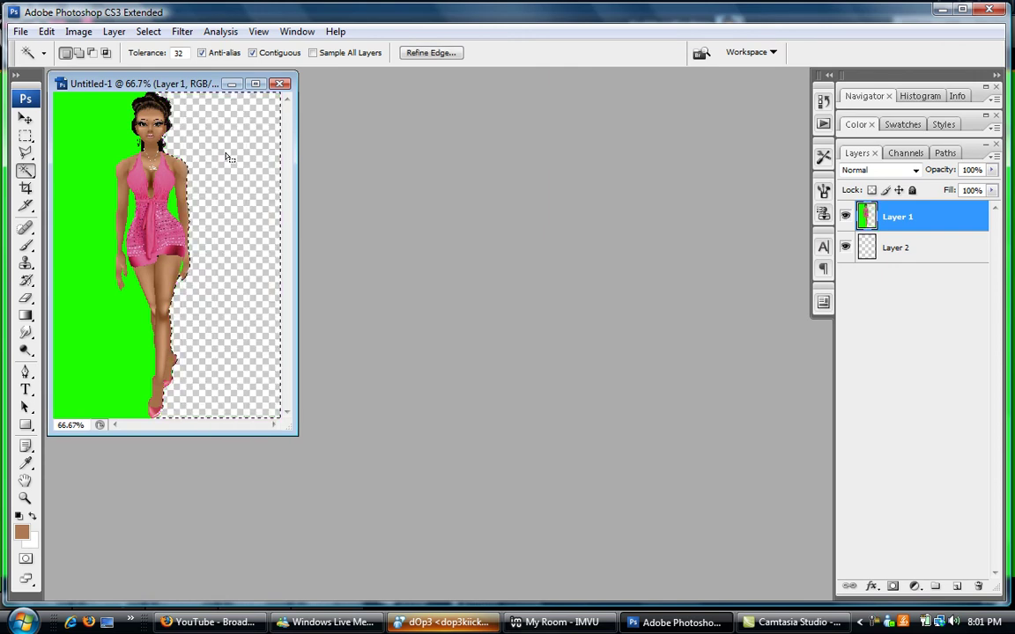
pyautogui.click(89, 145)
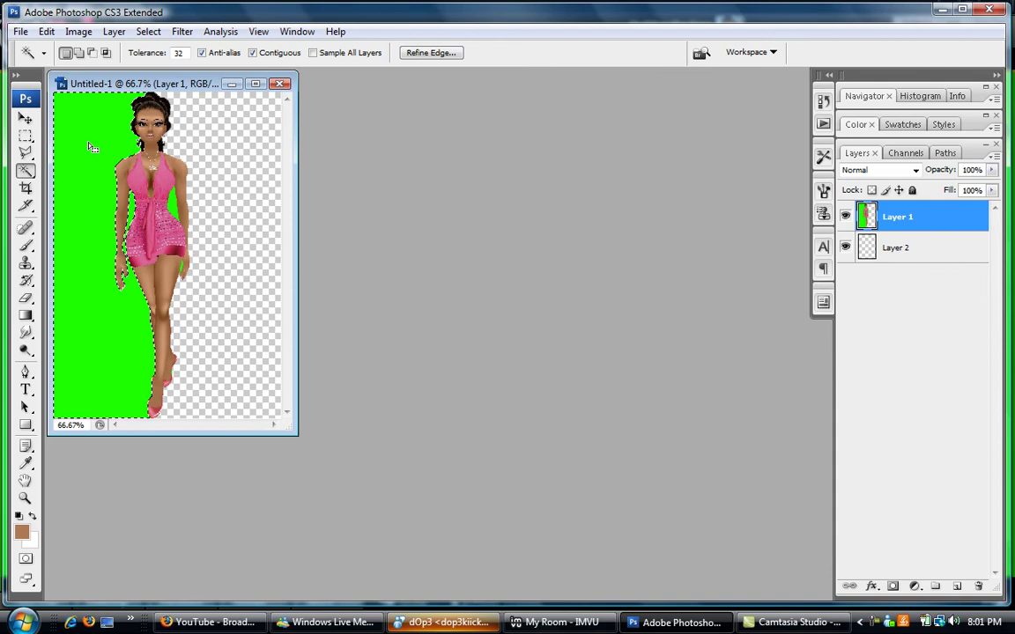
pyautogui.press('Delete')
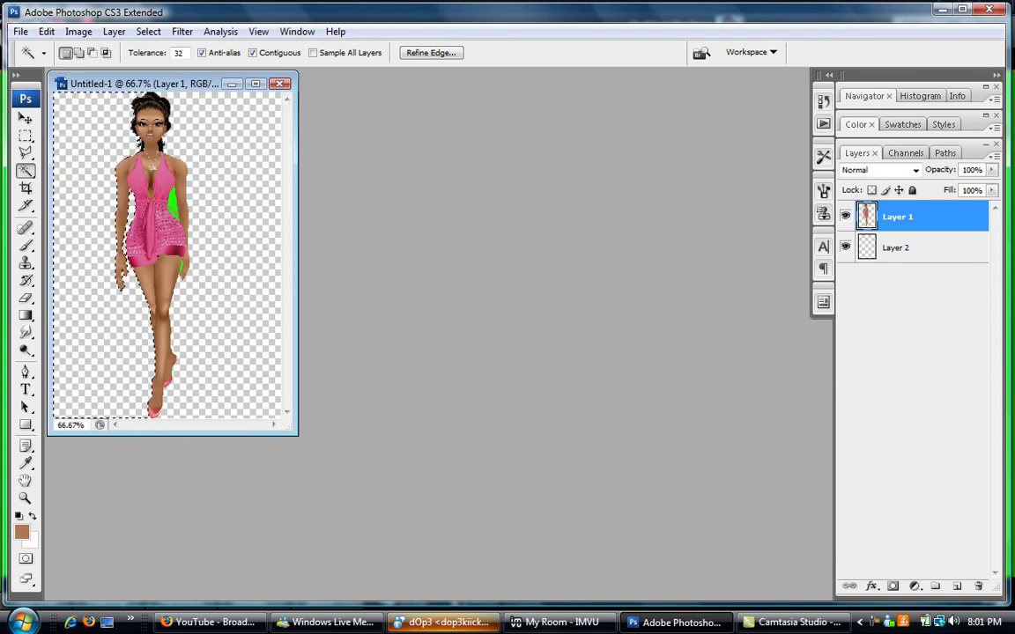
# Delete the green patch by the waist and drag the document window to the workspace centre.
pyautogui.click(174, 213)
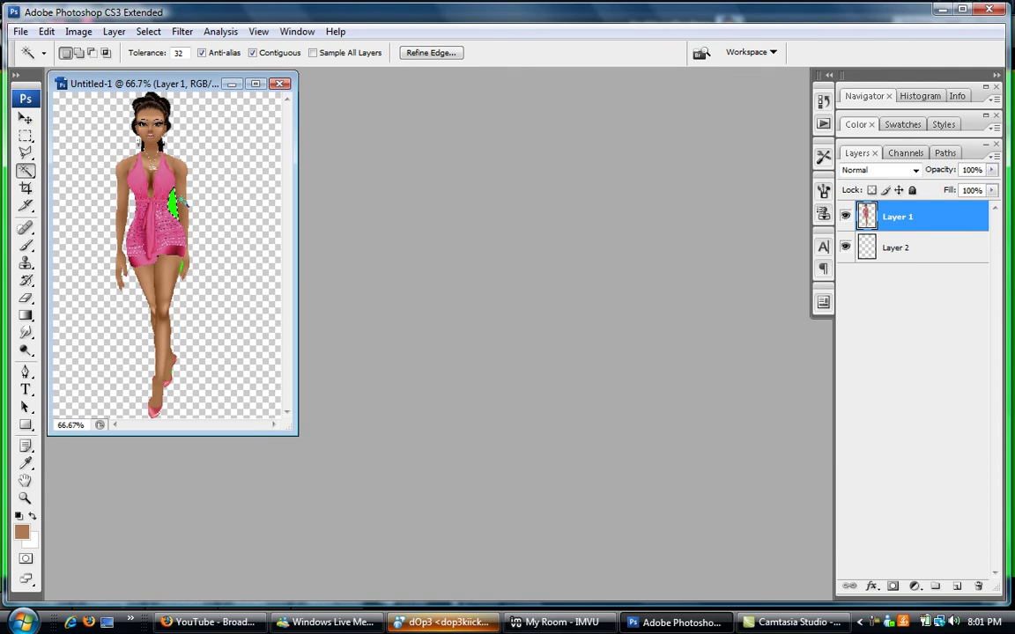
pyautogui.press('Delete')
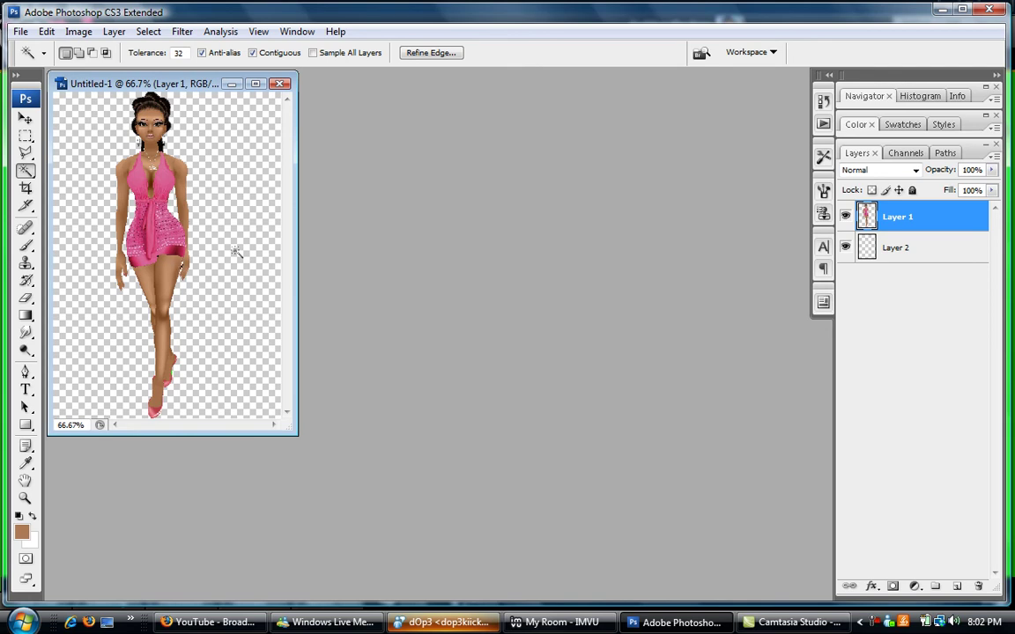
pyautogui.click(25, 137)
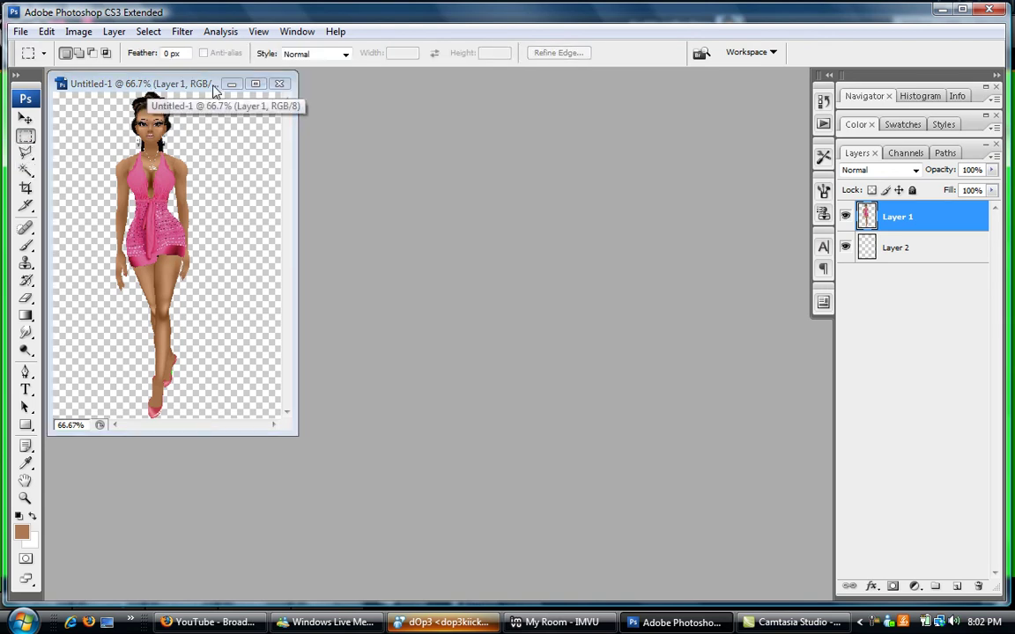
pyautogui.moveTo(159, 88); pyautogui.dragTo(356, 117)
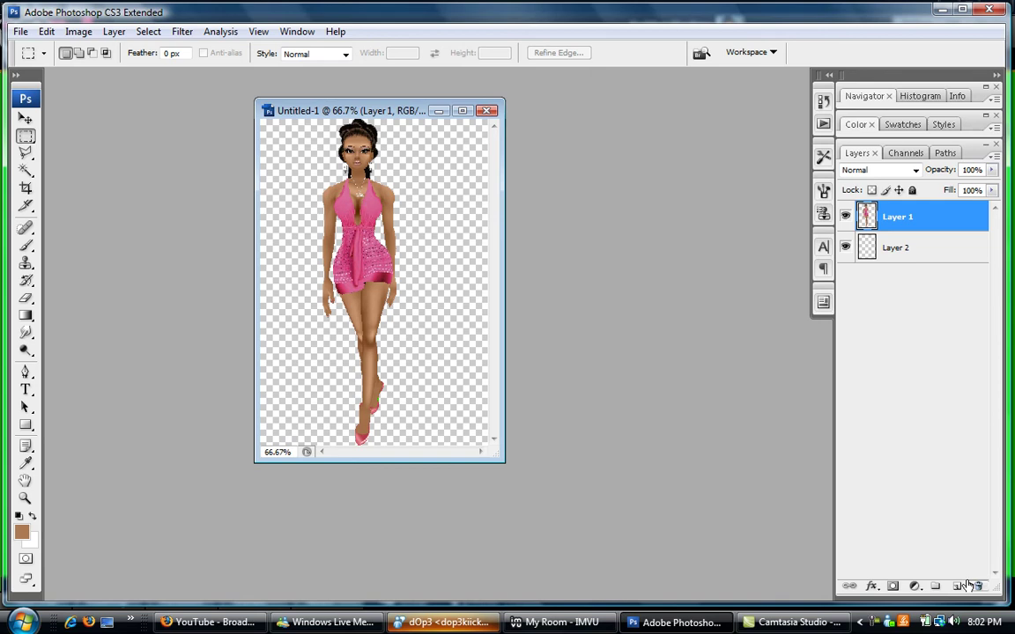
# Add a Drop Shadow to Layer 1 at 75% opacity with a 23 px distance.
pyautogui.click(872, 587)
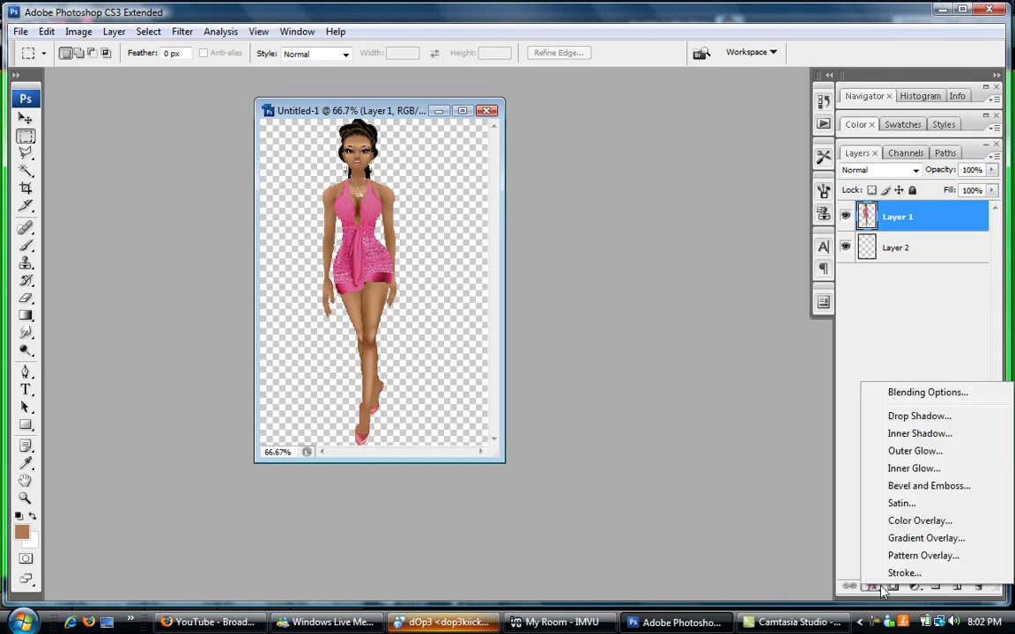
pyautogui.click(919, 417)
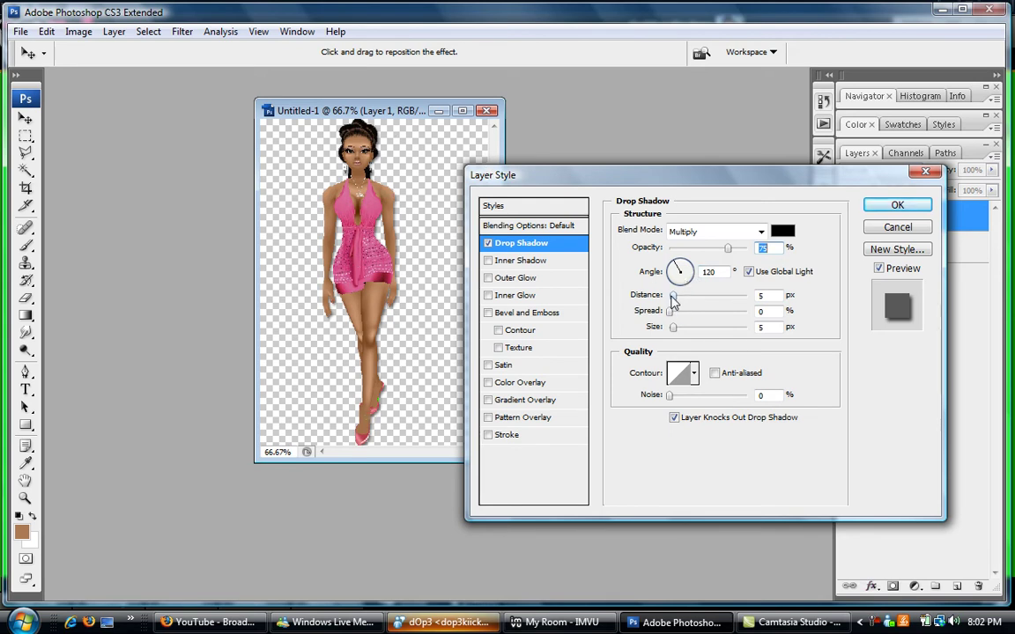
pyautogui.moveTo(672, 298); pyautogui.dragTo(690, 301)
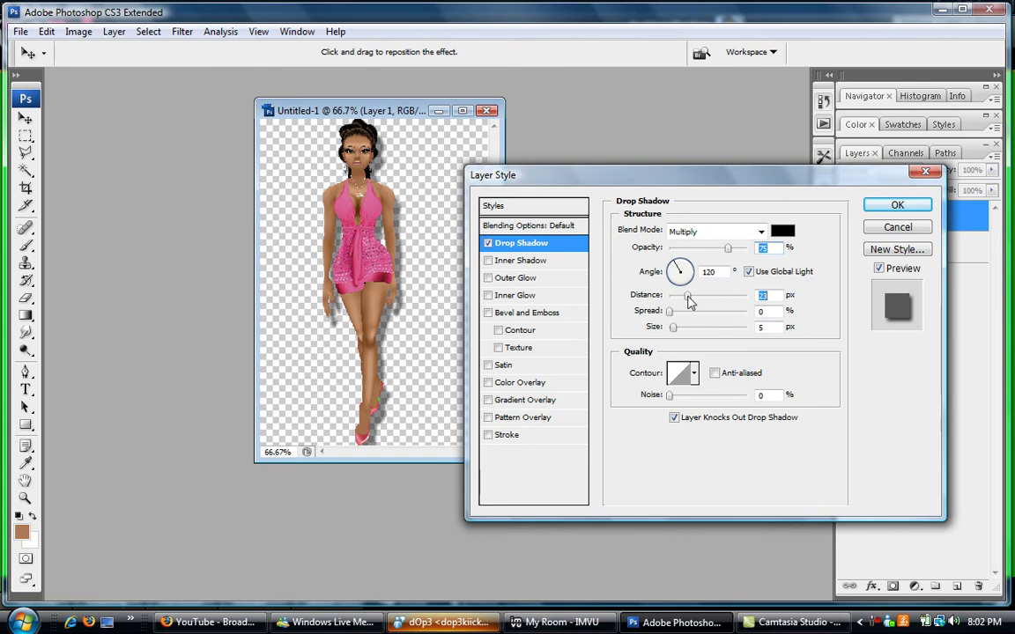
pyautogui.click(908, 214)
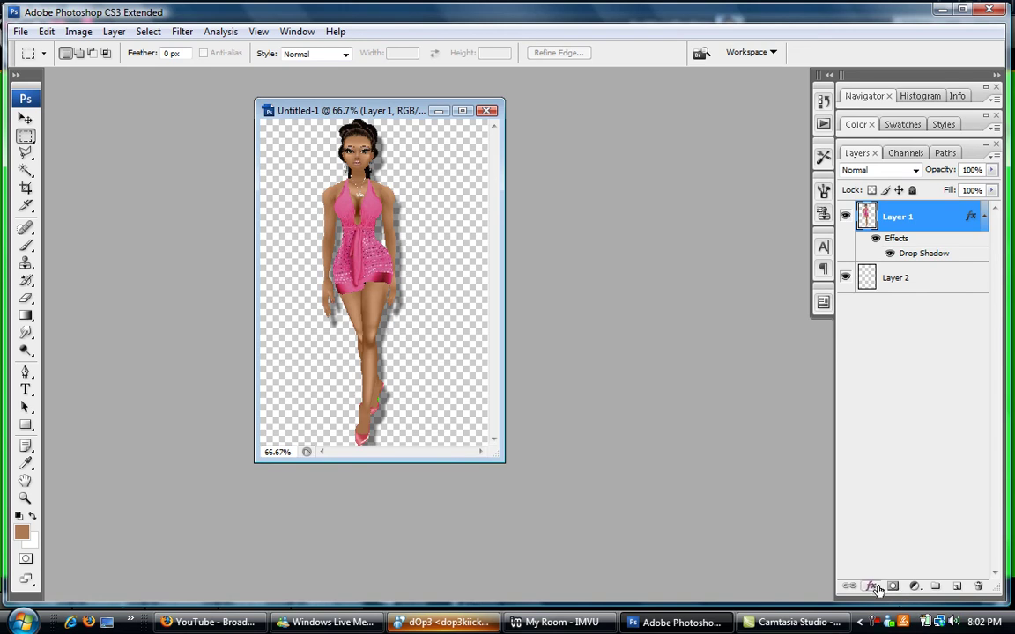
# Add a Screen outer glow in the sampled dress pink to Layer 1, with 16% spread and larger size.
pyautogui.click(873, 586)
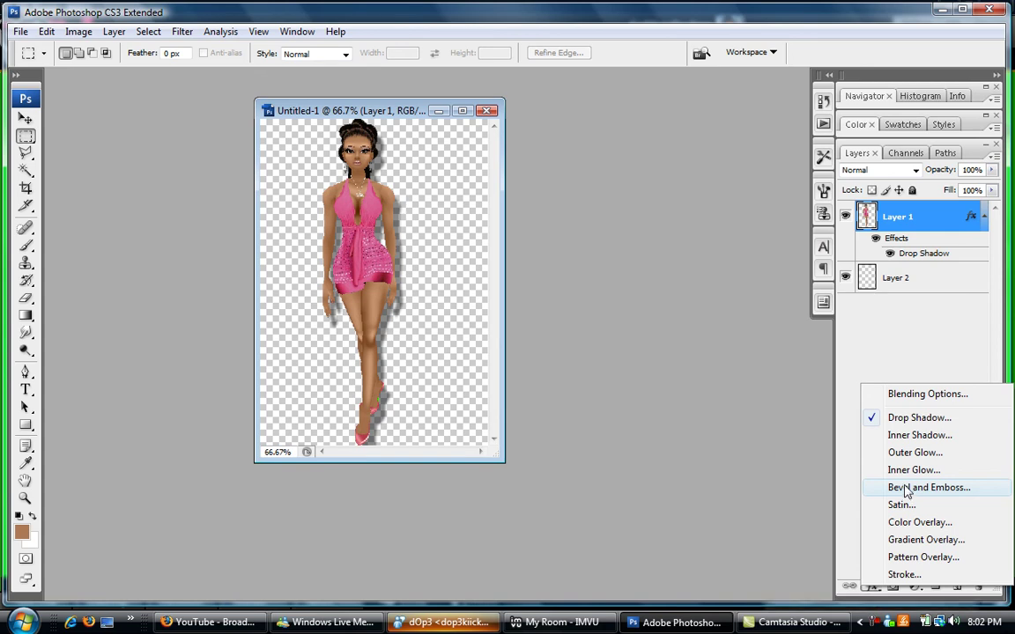
pyautogui.click(911, 455)
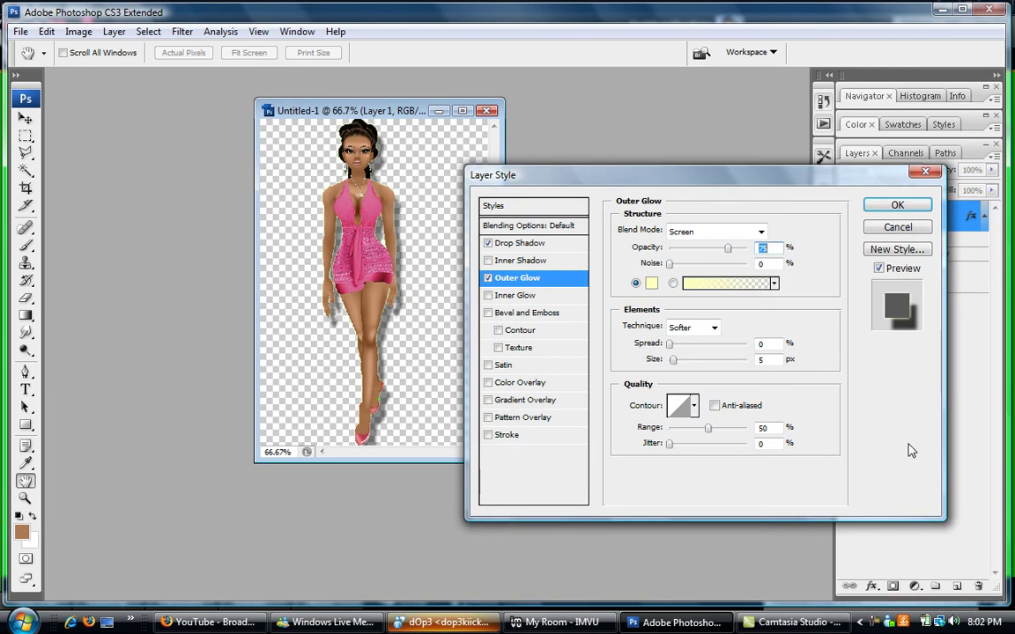
pyautogui.click(652, 283)
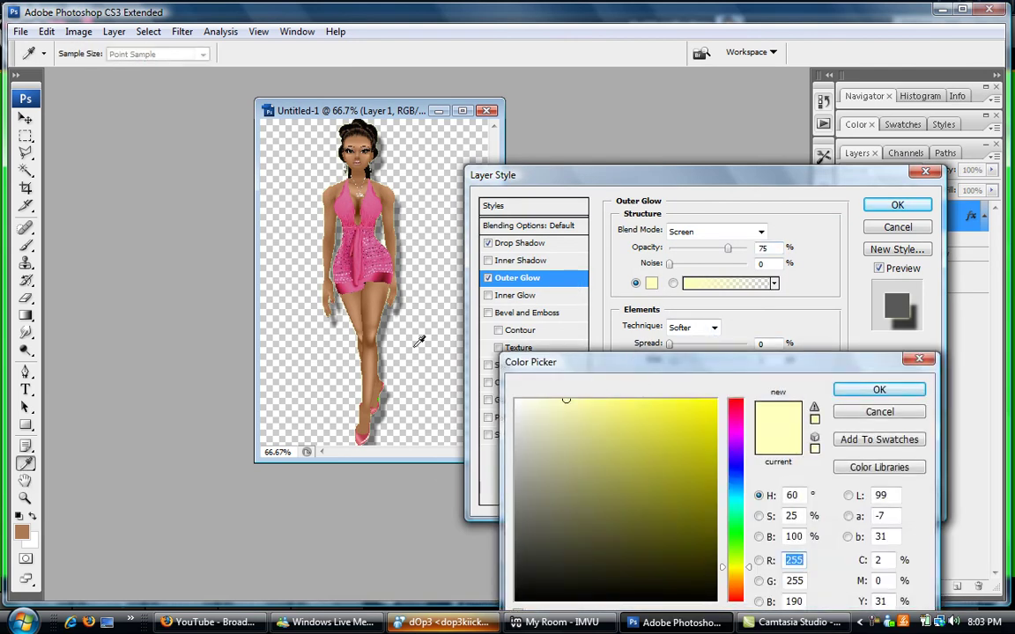
pyautogui.click(335, 190)
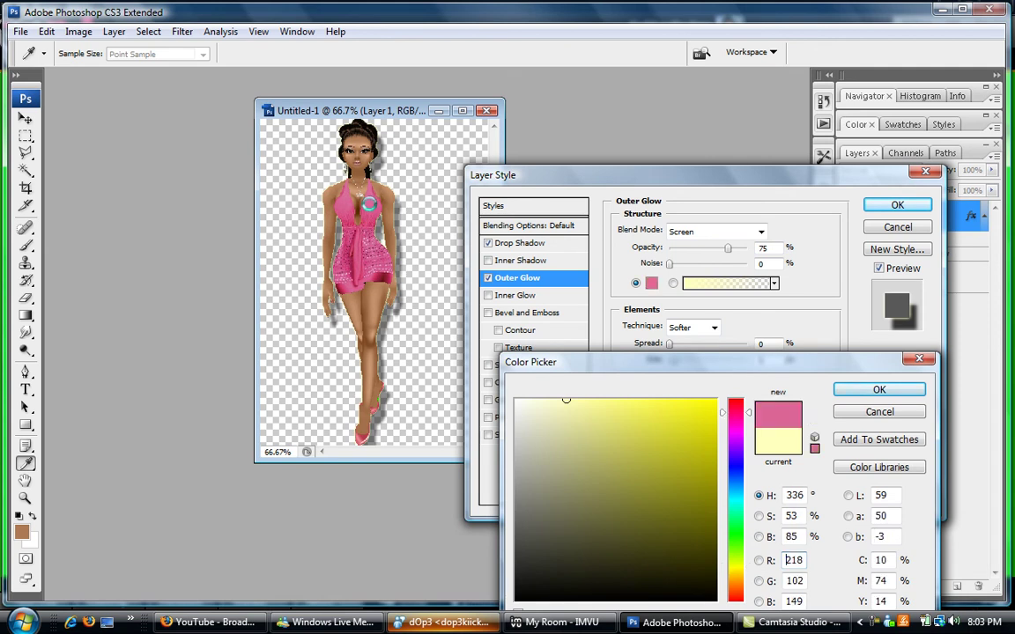
pyautogui.click(875, 390)
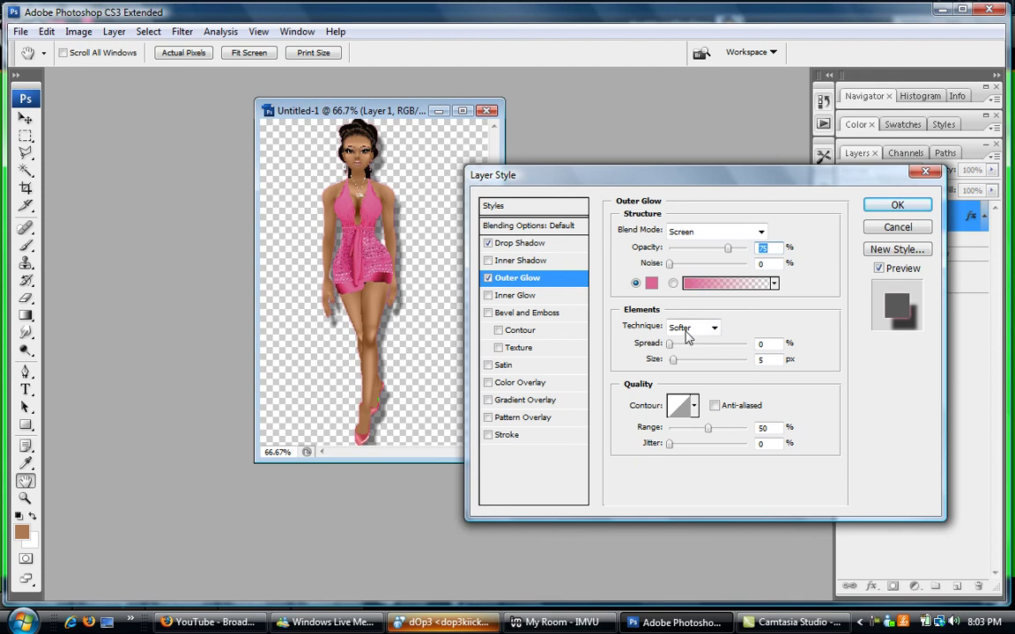
pyautogui.moveTo(671, 344); pyautogui.dragTo(678, 377)
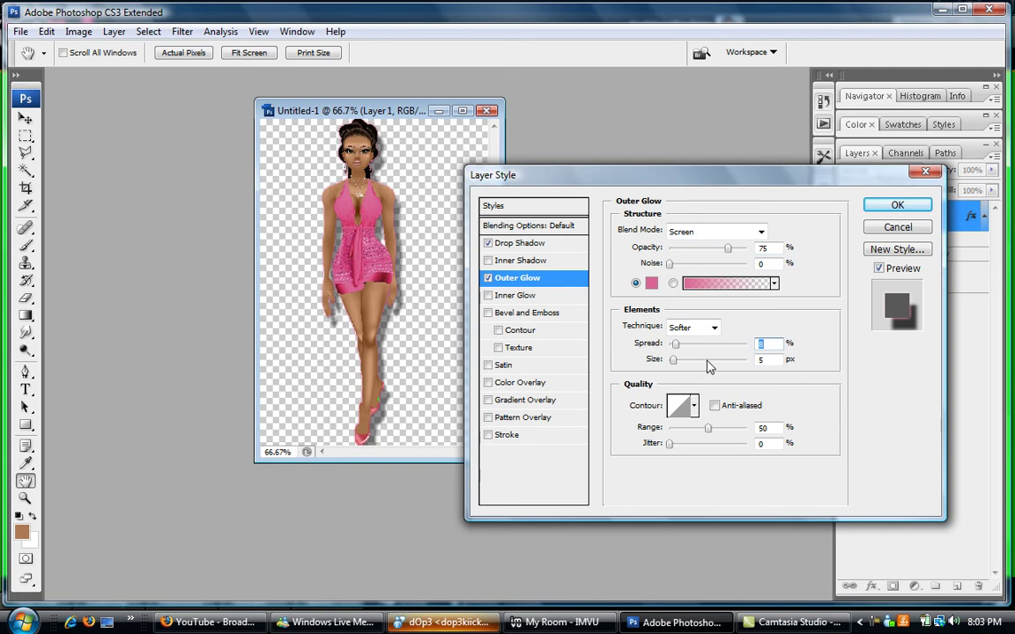
pyautogui.moveTo(673, 361)
pyautogui.mouseDown()
pyautogui.moveTo(689, 362)
pyautogui.moveTo(676, 361)
pyautogui.moveTo(679, 346)
pyautogui.moveTo(691, 345)
pyautogui.moveTo(679, 366)
pyautogui.moveTo(673, 360)
pyautogui.moveTo(680, 345)
pyautogui.moveTo(690, 349)
pyautogui.moveTo(675, 363)
pyautogui.moveTo(686, 369)
pyautogui.moveTo(675, 361)
pyautogui.mouseUp()
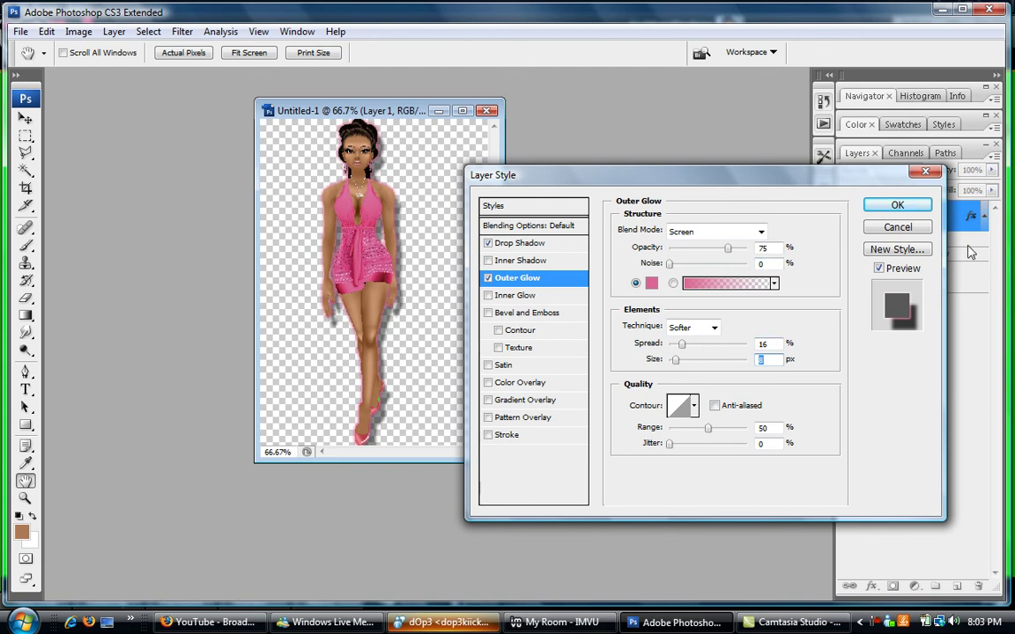
pyautogui.click(897, 205)
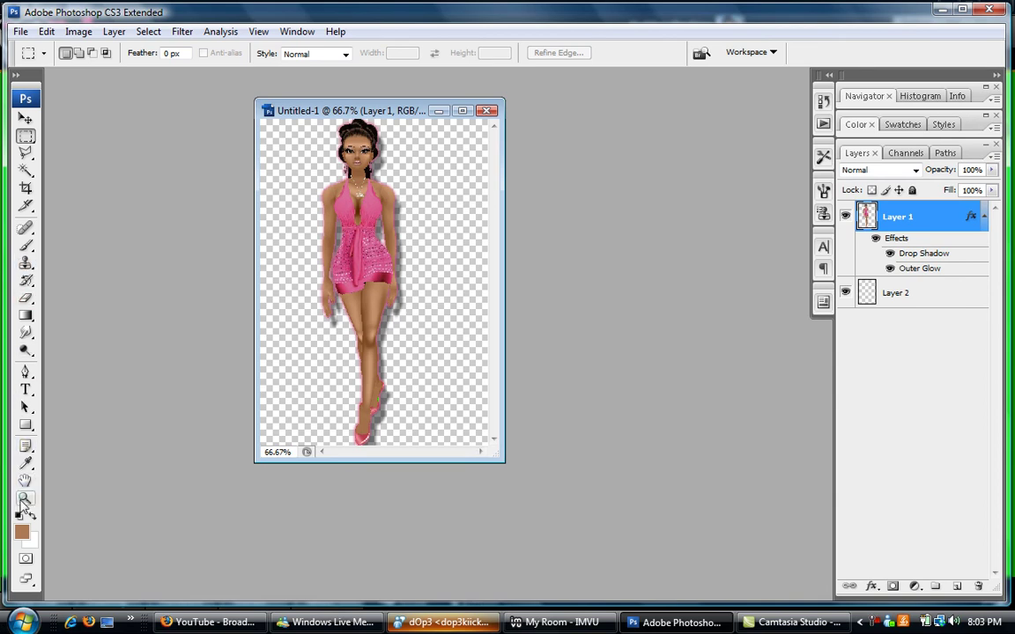
# Zoom to 100% Actual Pixels and enlarge the document window to fit the whole avatar.
pyautogui.click(26, 499)
pyautogui.rightClick(351, 307)
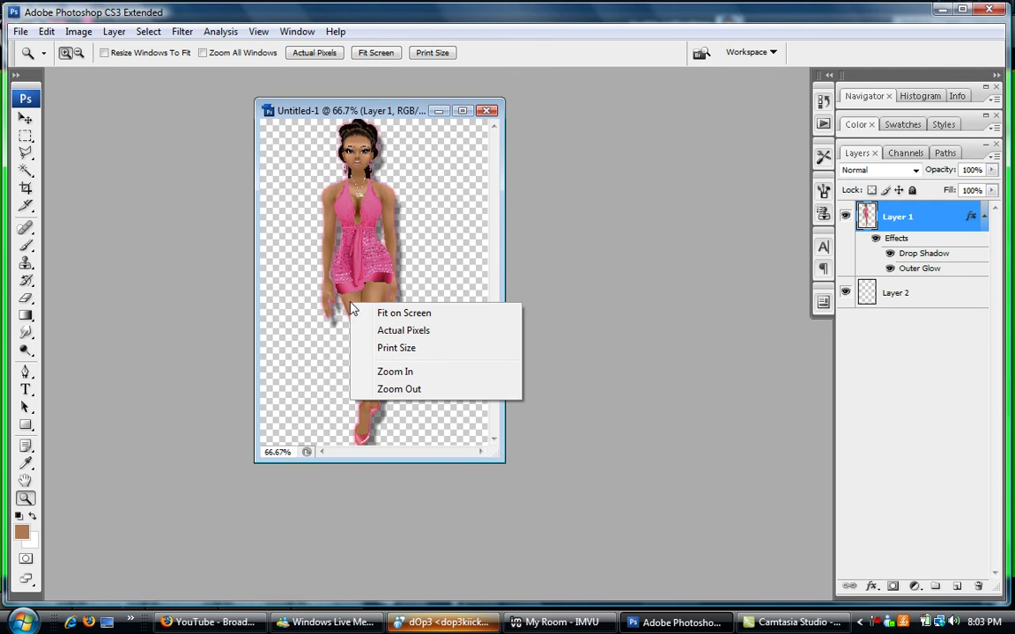
pyautogui.click(386, 331)
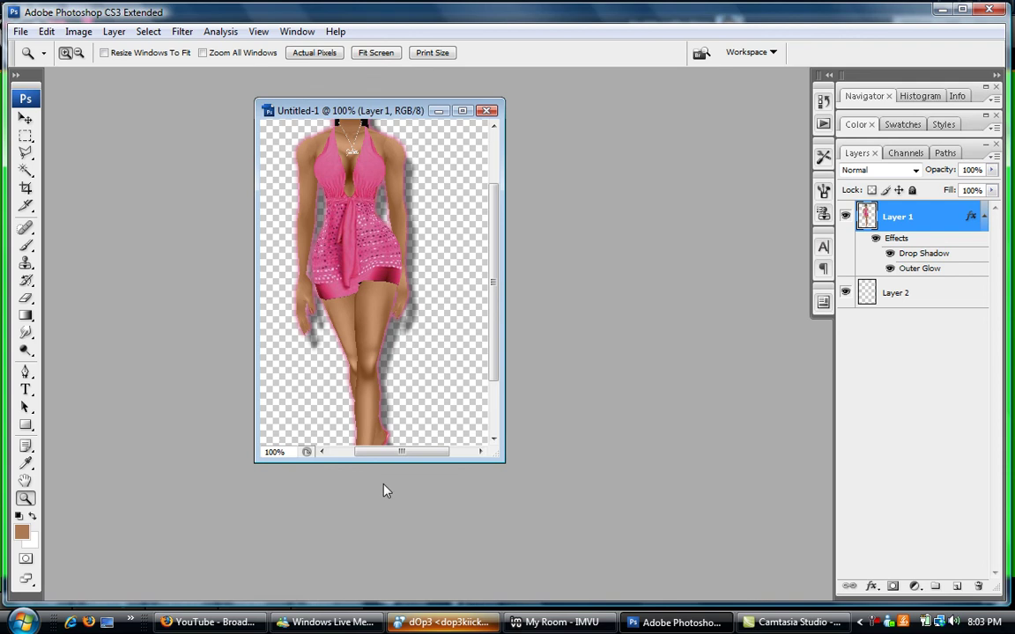
pyautogui.moveTo(401, 466); pyautogui.dragTo(402, 601)
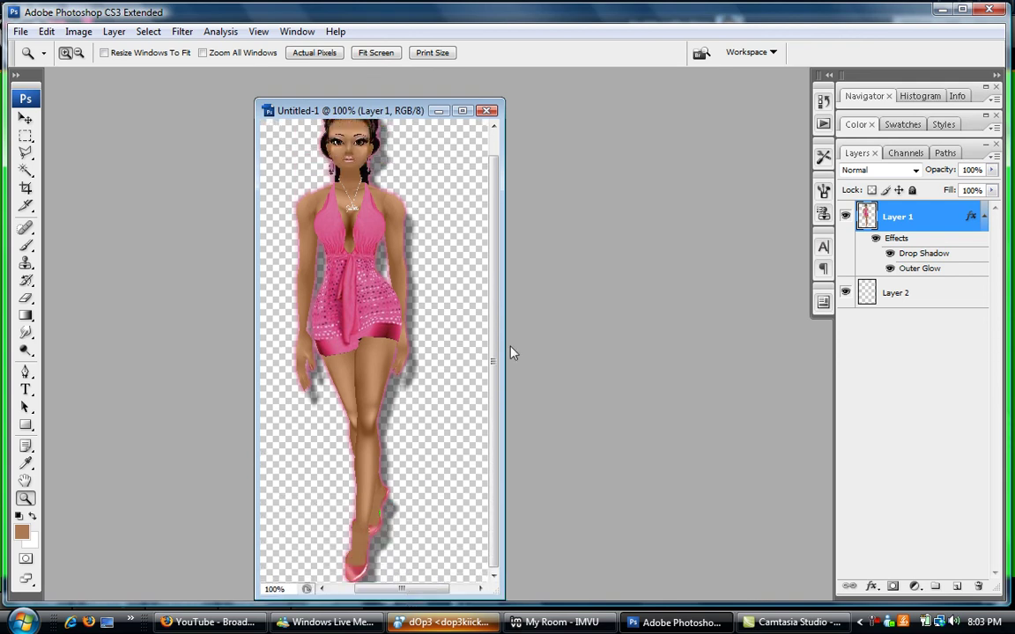
pyautogui.moveTo(499, 259); pyautogui.dragTo(650, 256)
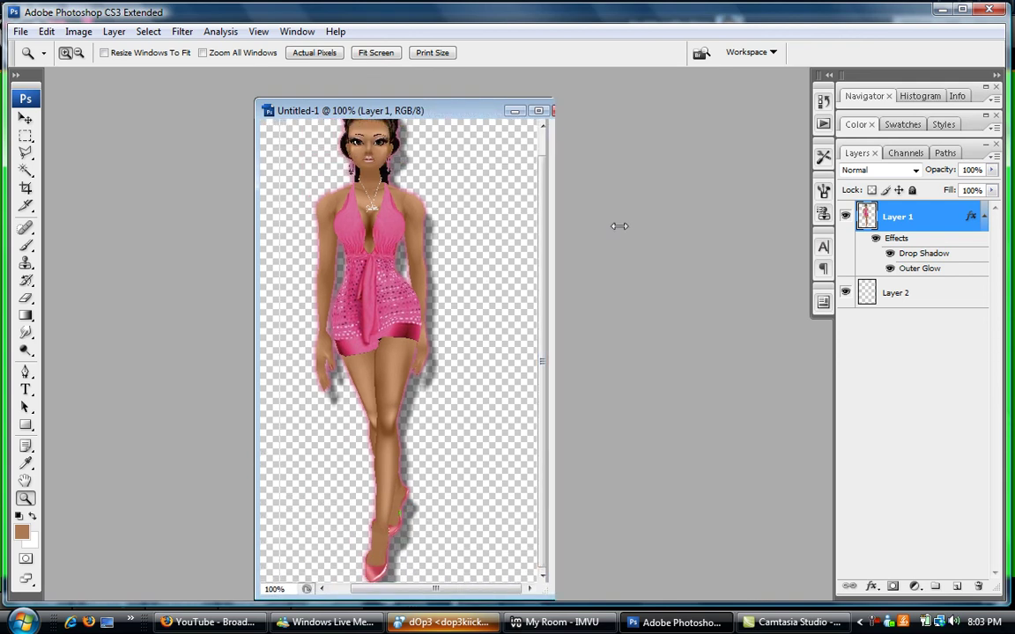
pyautogui.moveTo(386, 97); pyautogui.dragTo(345, 70)
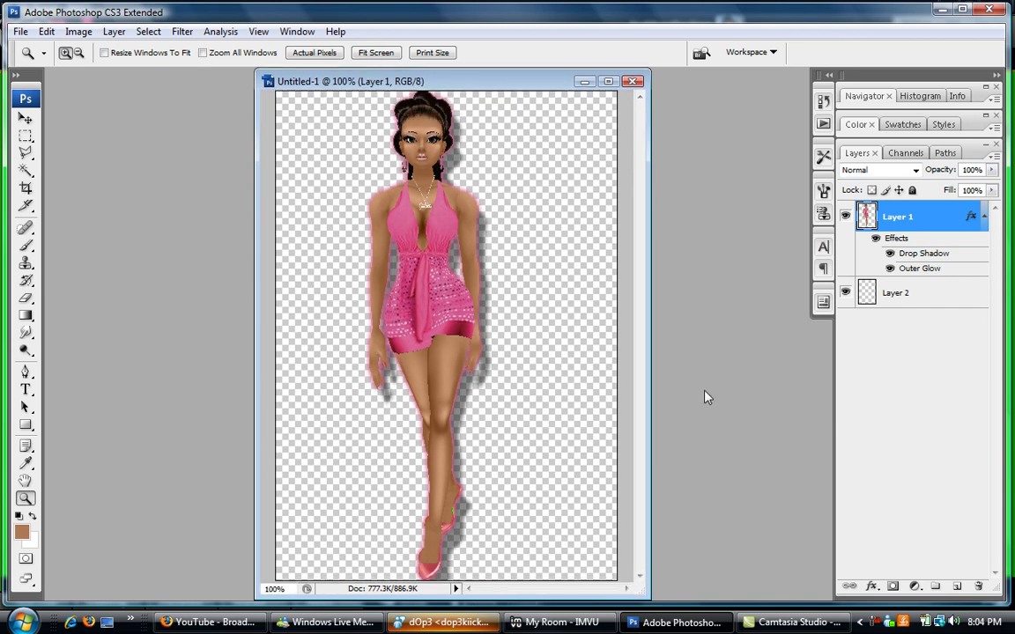
# Cut the Outer Glow spread on Layer 1 from 16% to nearly 0, tightening the pink rim.
pyautogui.doubleClick(943, 272)
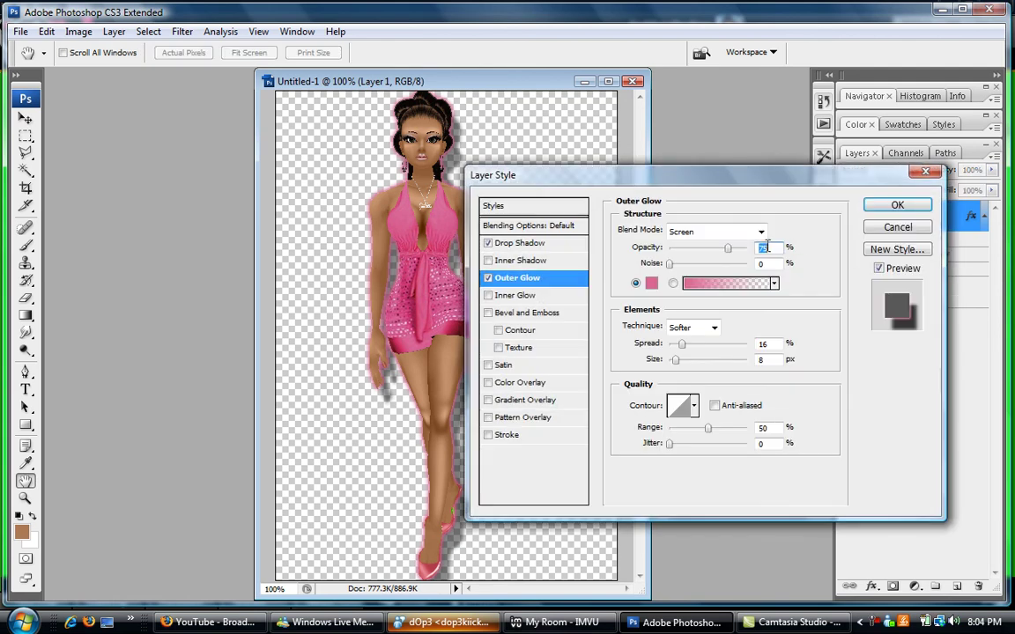
pyautogui.moveTo(682, 348); pyautogui.dragTo(671, 347)
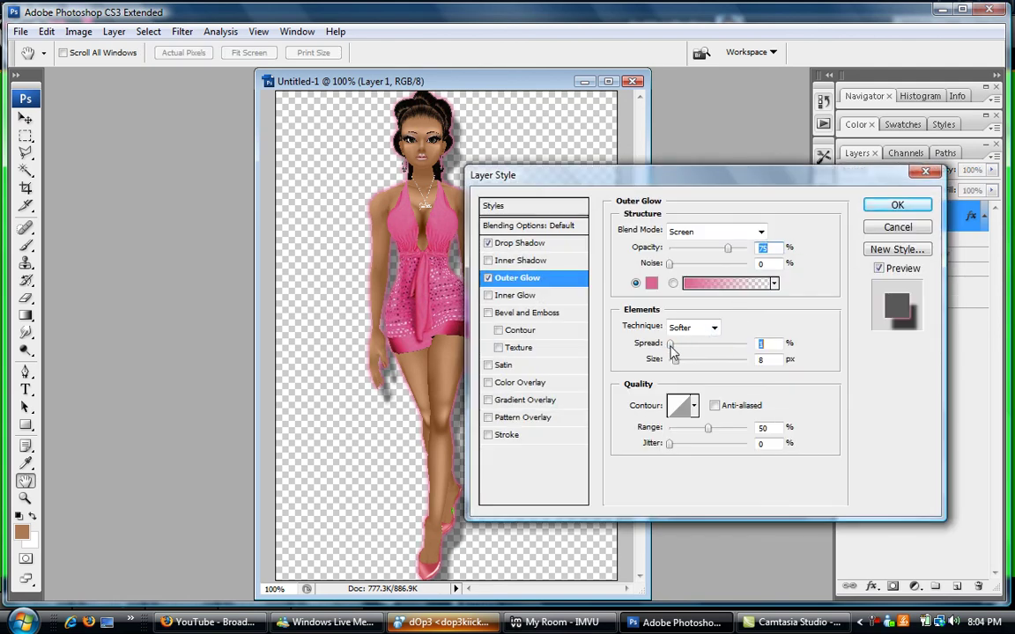
pyautogui.click(885, 208)
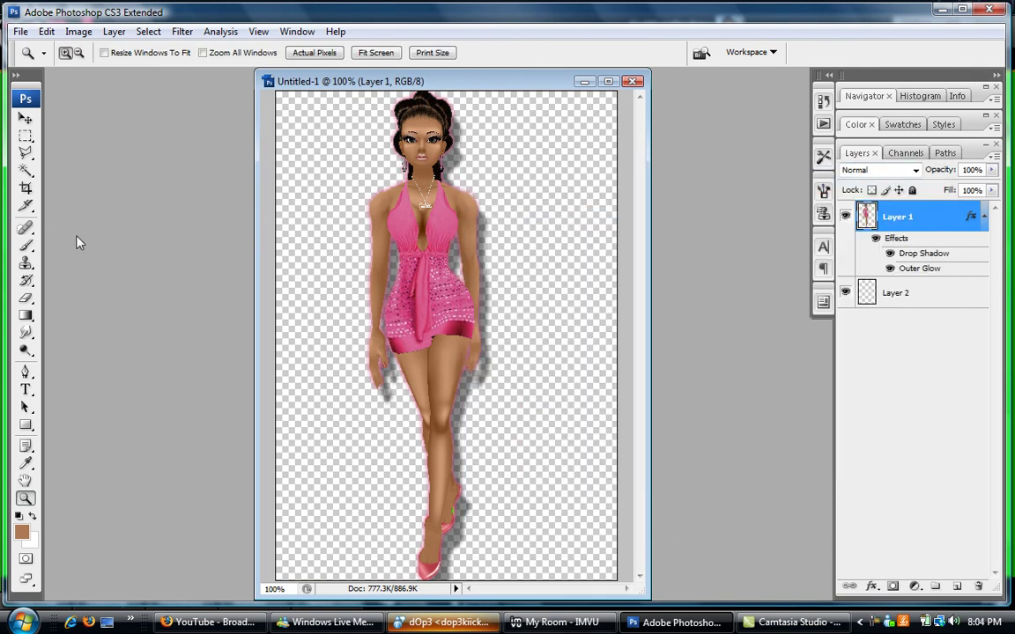
# Start a text layer at the canvas's lower left, with its colour sampled from the dress pink.
pyautogui.click(25, 388)
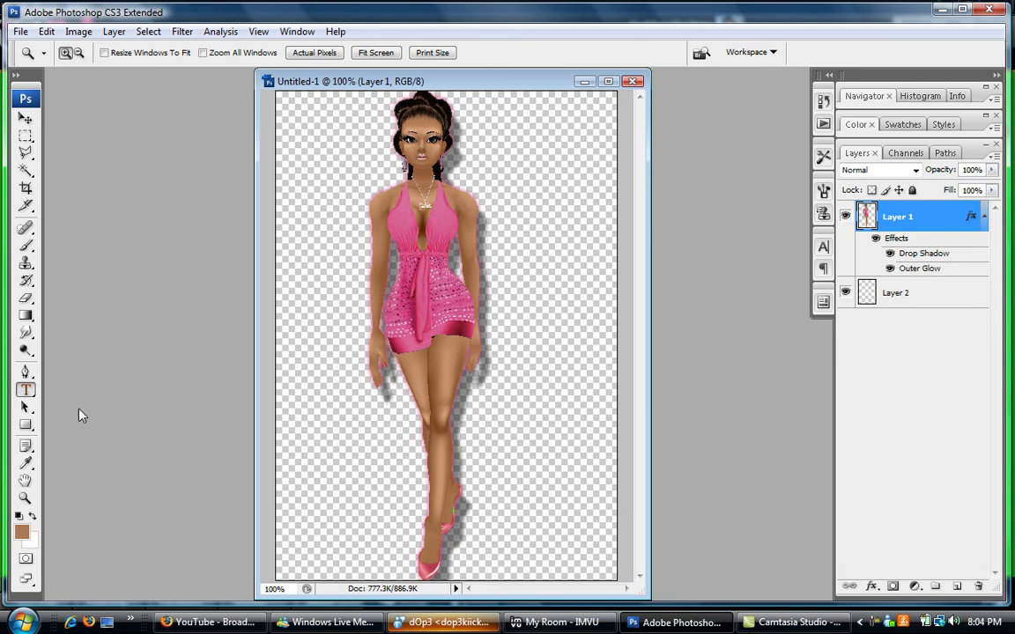
pyautogui.click(308, 462)
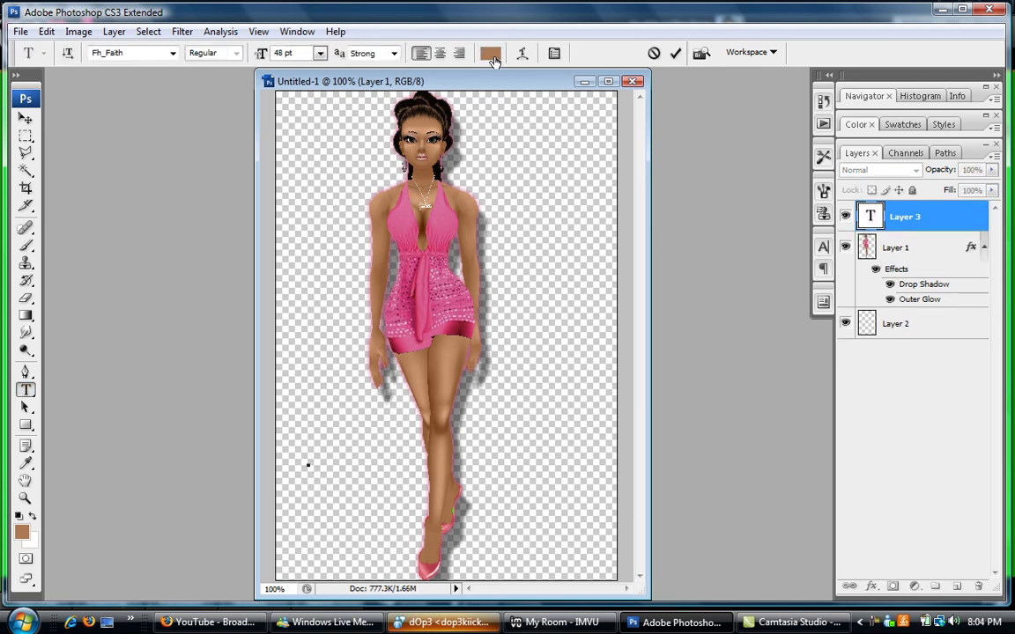
pyautogui.click(492, 53)
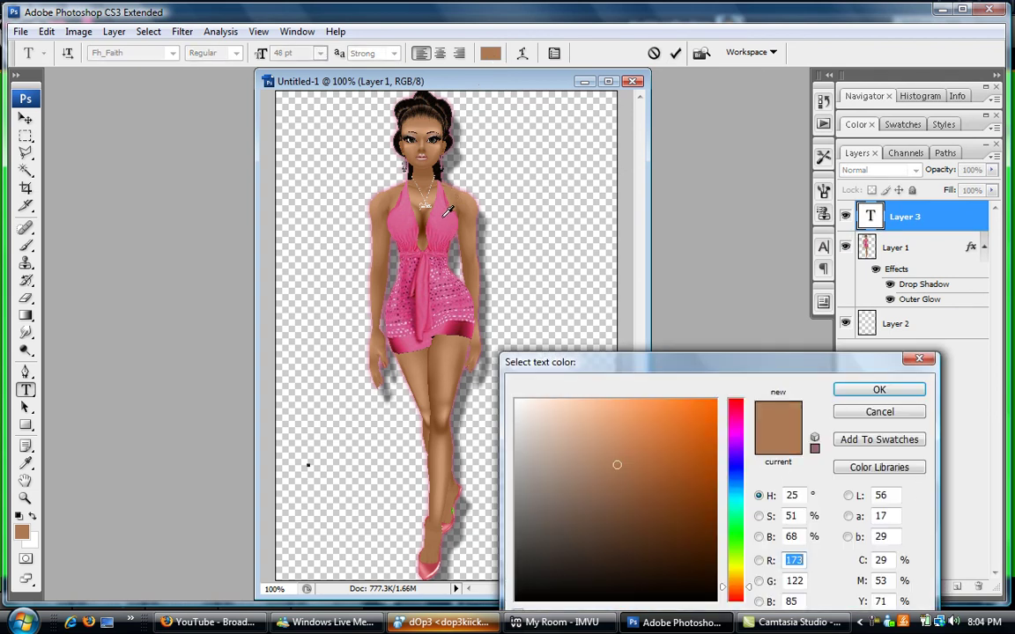
pyautogui.click(457, 222)
pyautogui.click(881, 390)
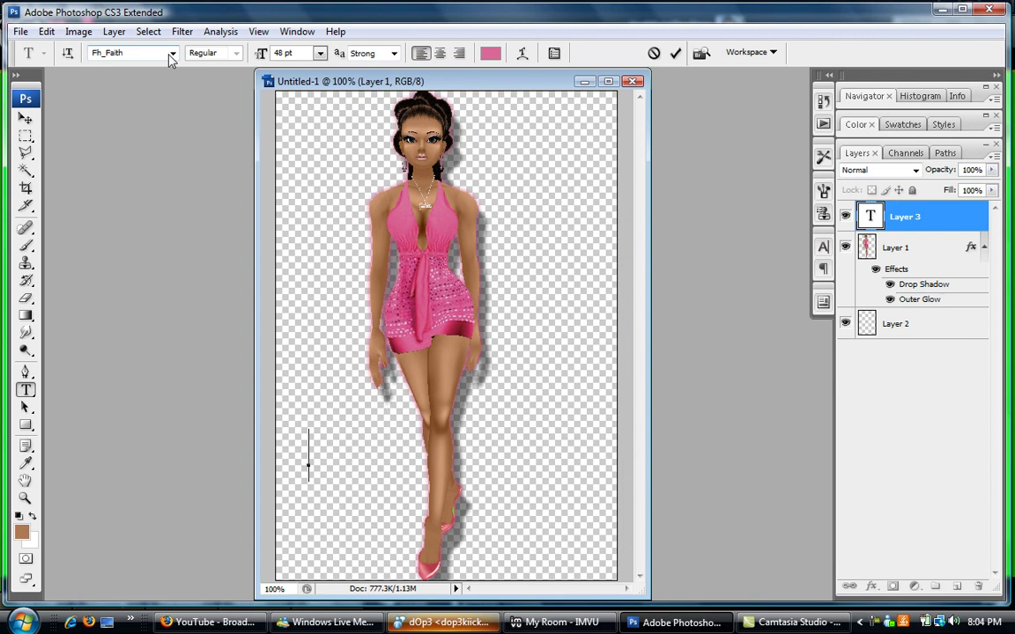
# Pick Kelly from the font family list for the new text layer.
pyautogui.click(173, 53)
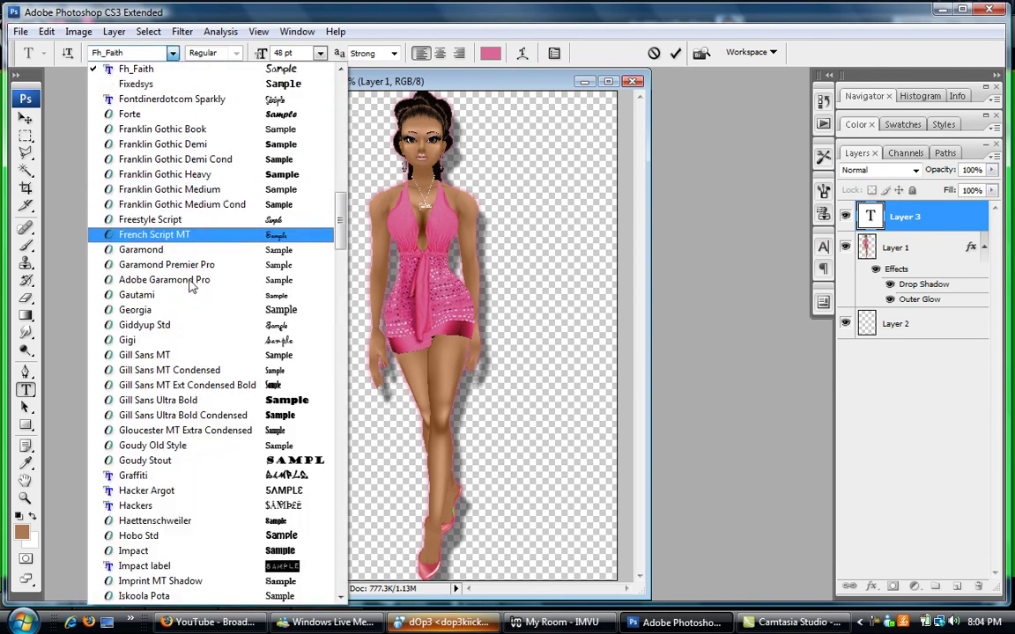
pyautogui.scroll(-4, 189, 291)
pyautogui.scroll(-6, 190, 300)
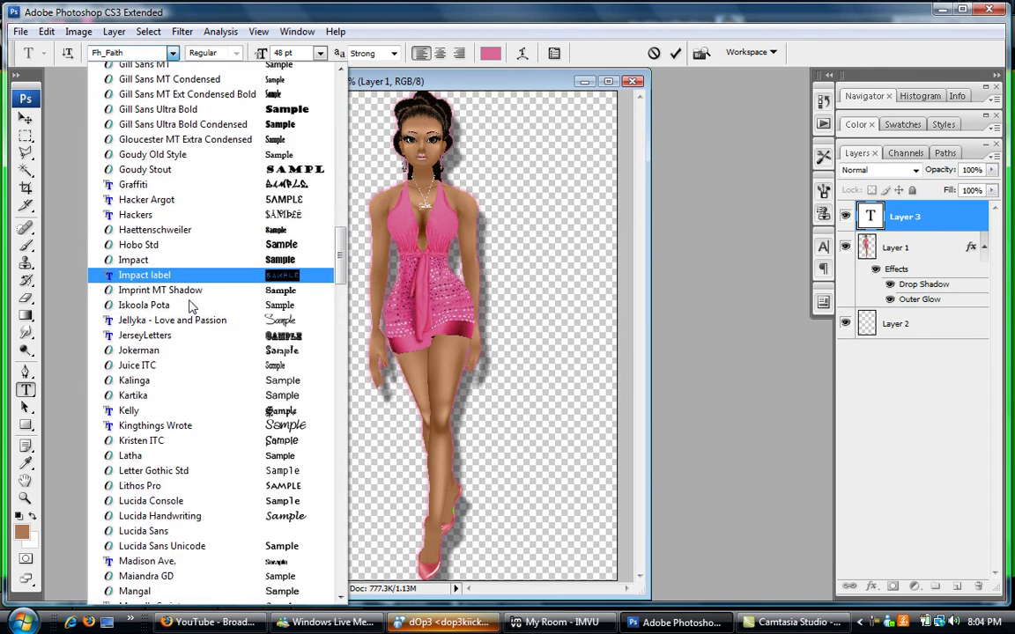
pyautogui.scroll(-11, 190, 310)
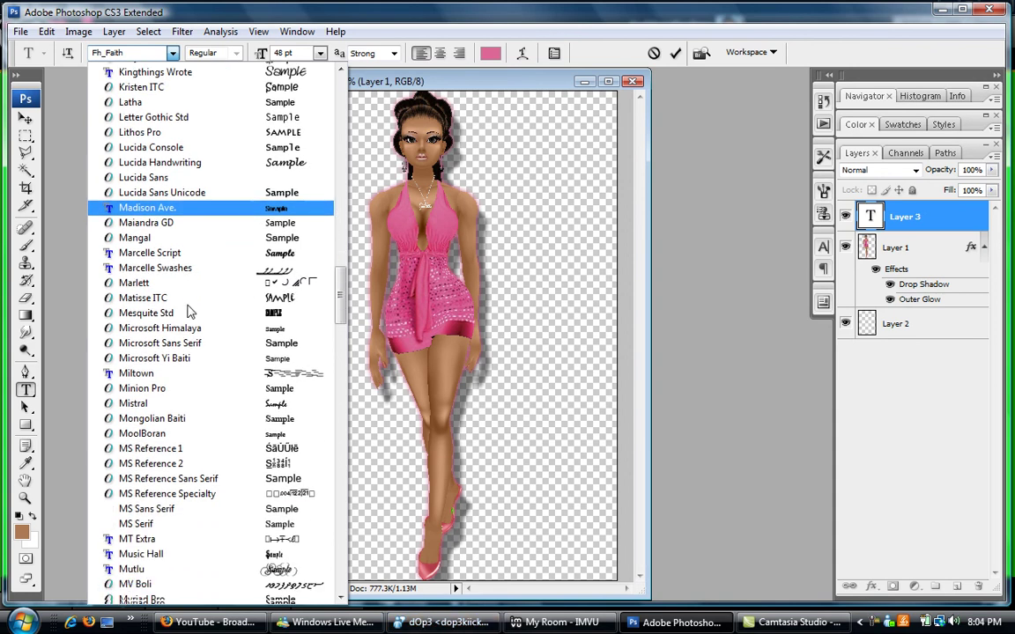
pyautogui.scroll(-7, 189, 310)
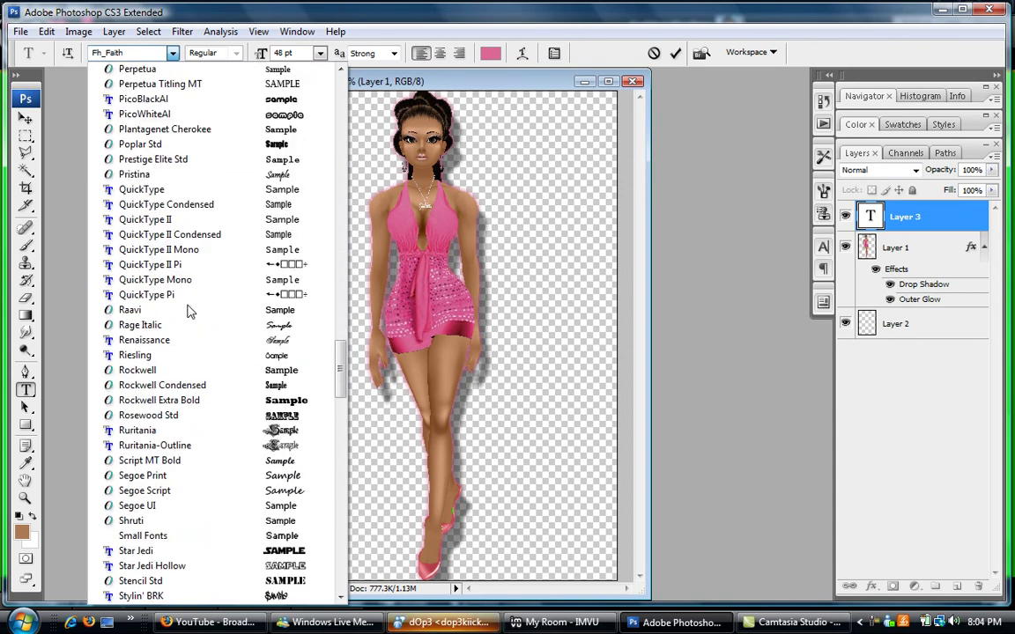
pyautogui.scroll(-3, 189, 310)
pyautogui.scroll(-5, 190, 311)
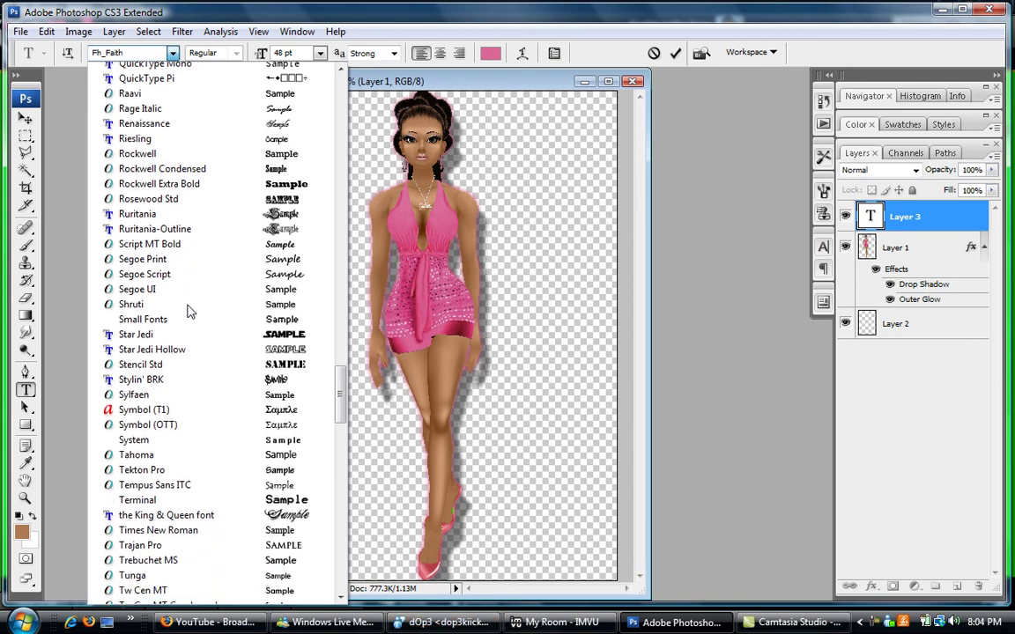
pyautogui.scroll(-5, 190, 311)
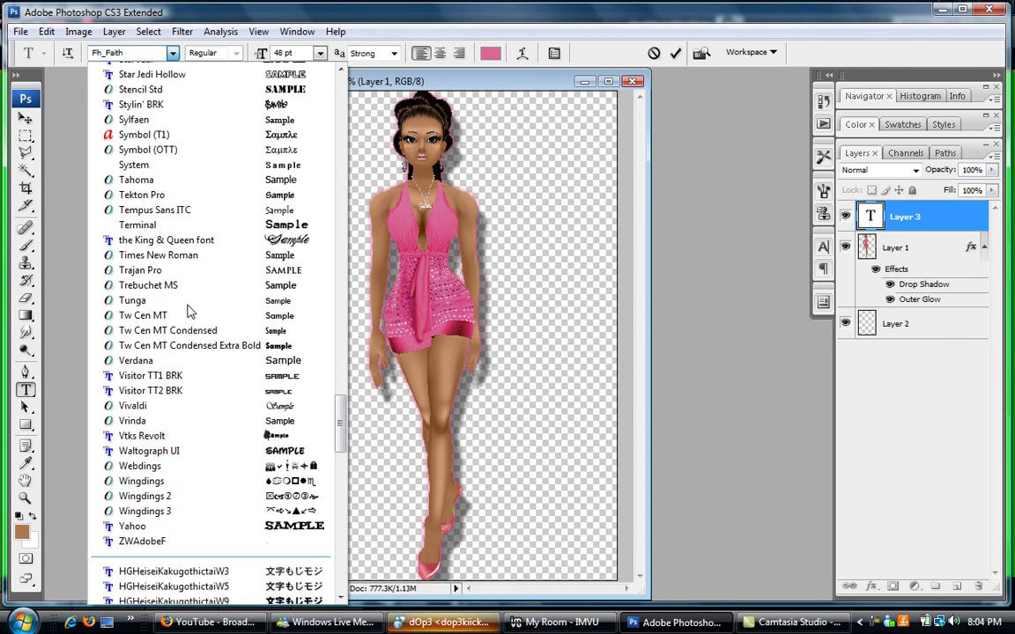
pyautogui.scroll(7, 189, 310)
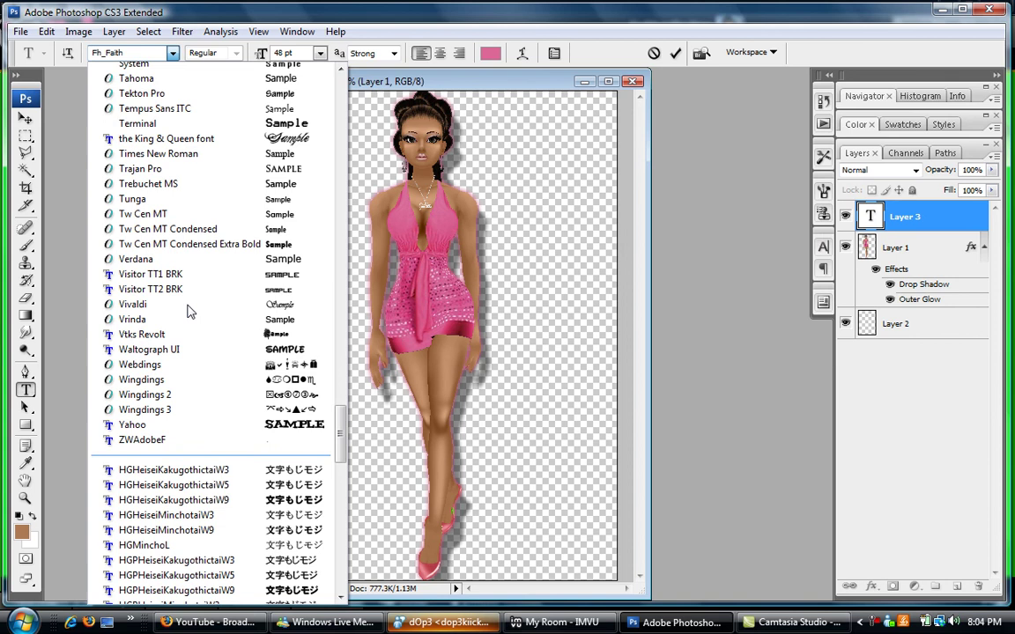
pyautogui.scroll(10, 190, 310)
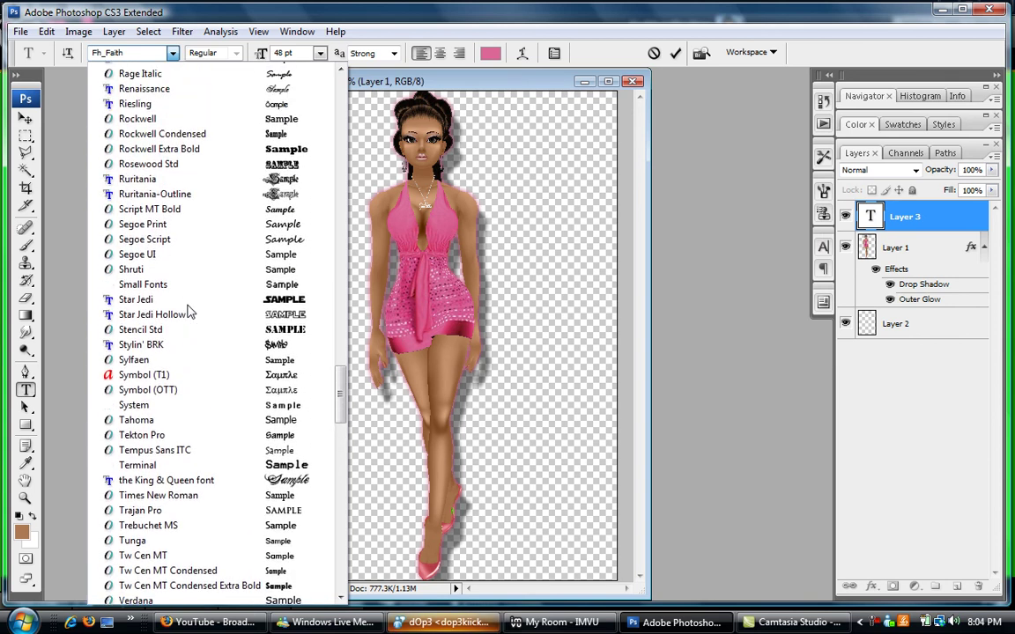
pyautogui.scroll(9, 190, 310)
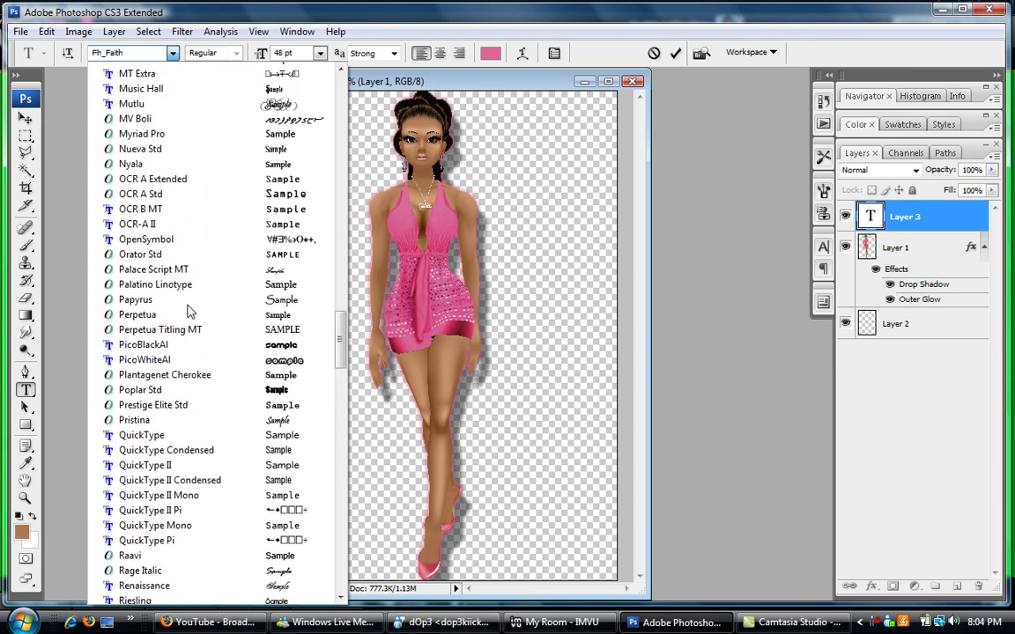
pyautogui.scroll(8, 190, 311)
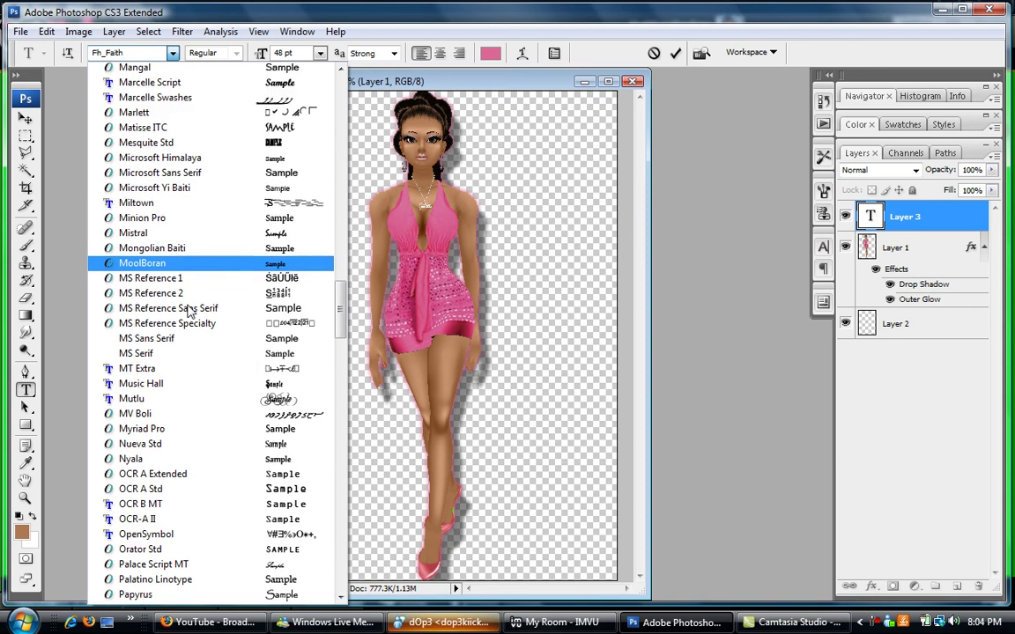
pyautogui.scroll(2, 187, 308)
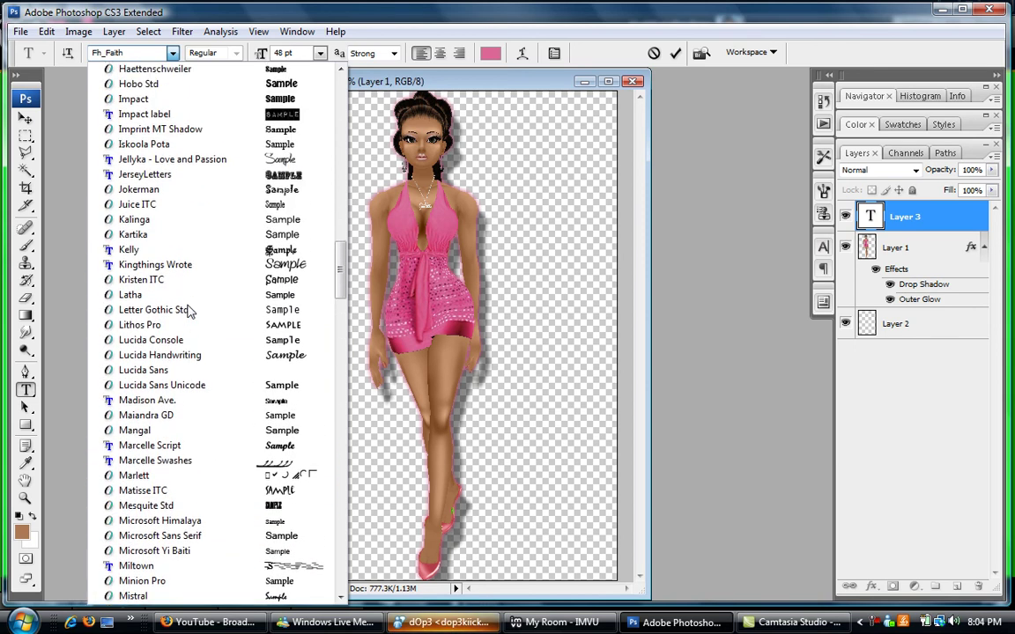
pyautogui.click(249, 255)
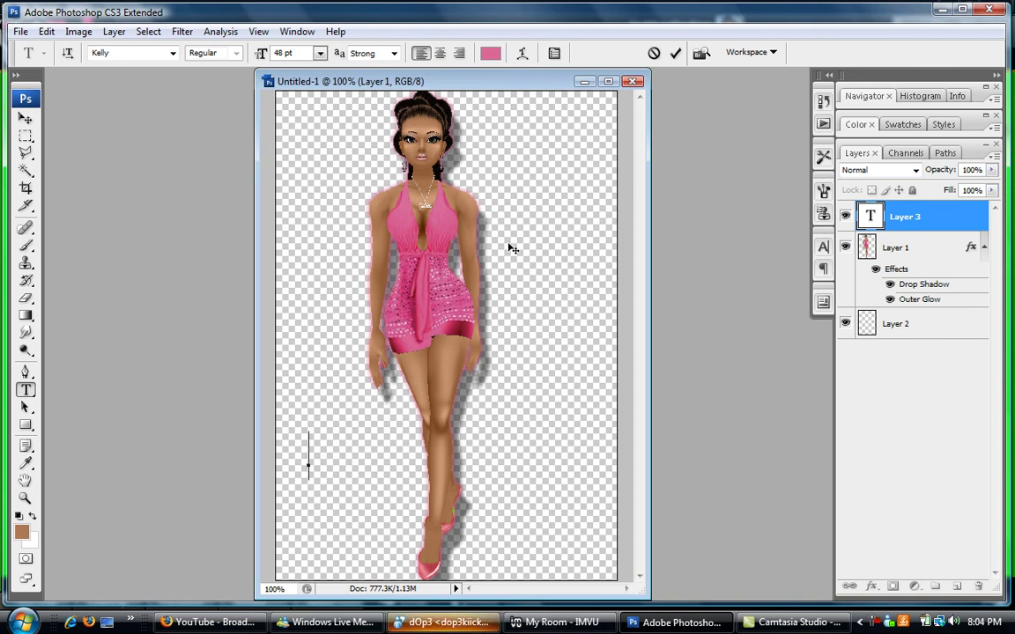
# Type 'Goddess Designs' near the avatar's feet and commit the text.
pyautogui.write('God')
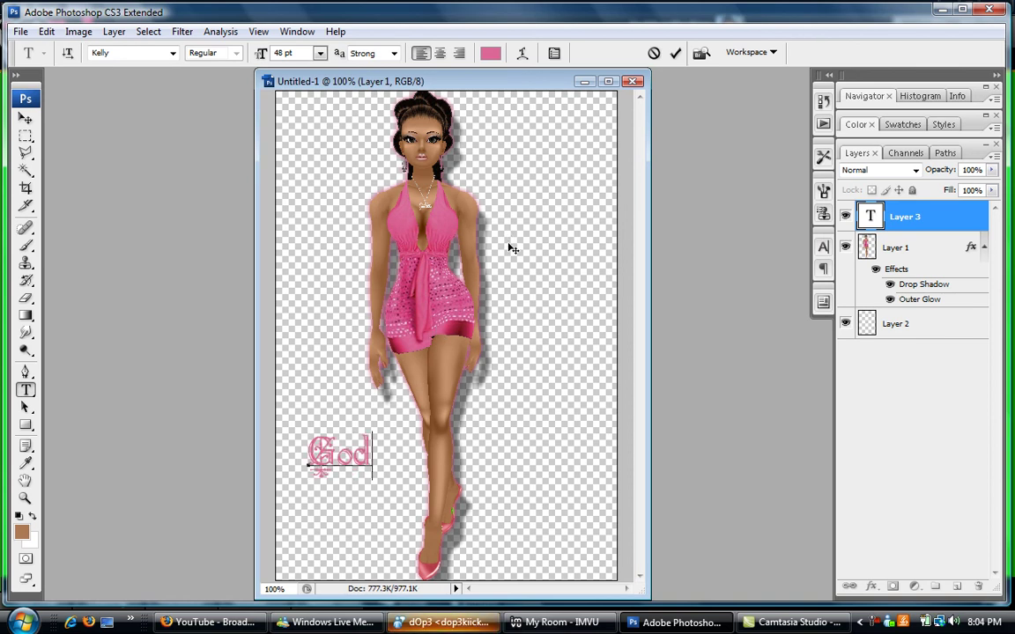
pyautogui.write('dess D')
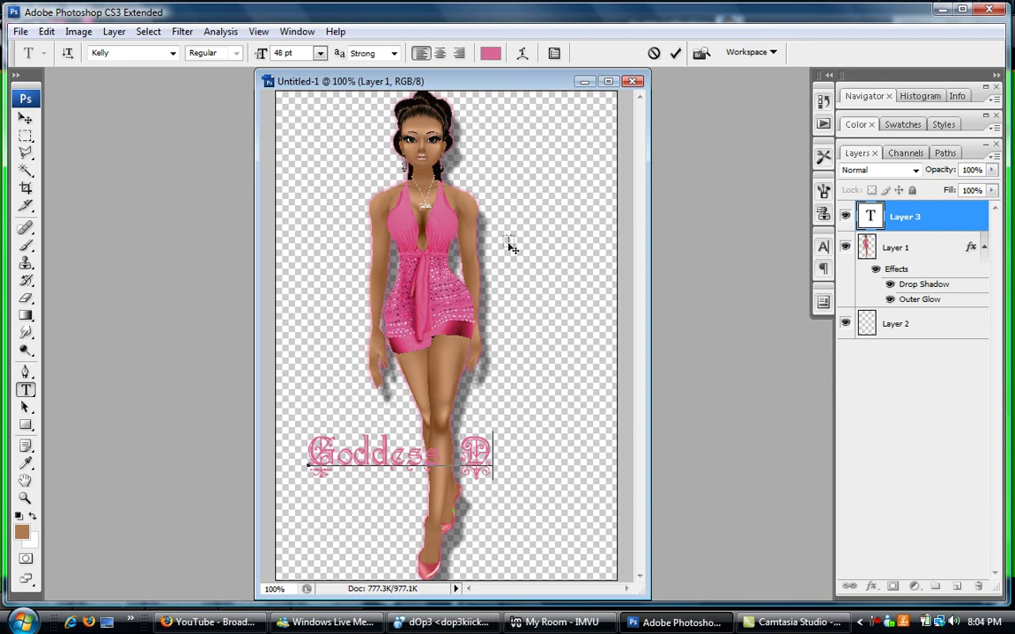
pyautogui.write('esigns')
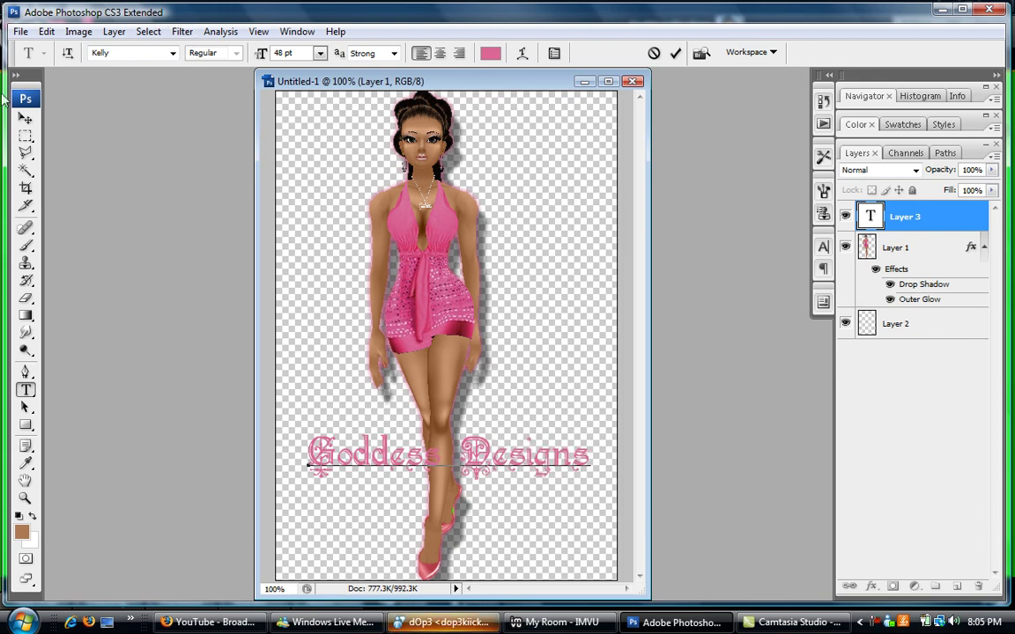
pyautogui.click(25, 137)
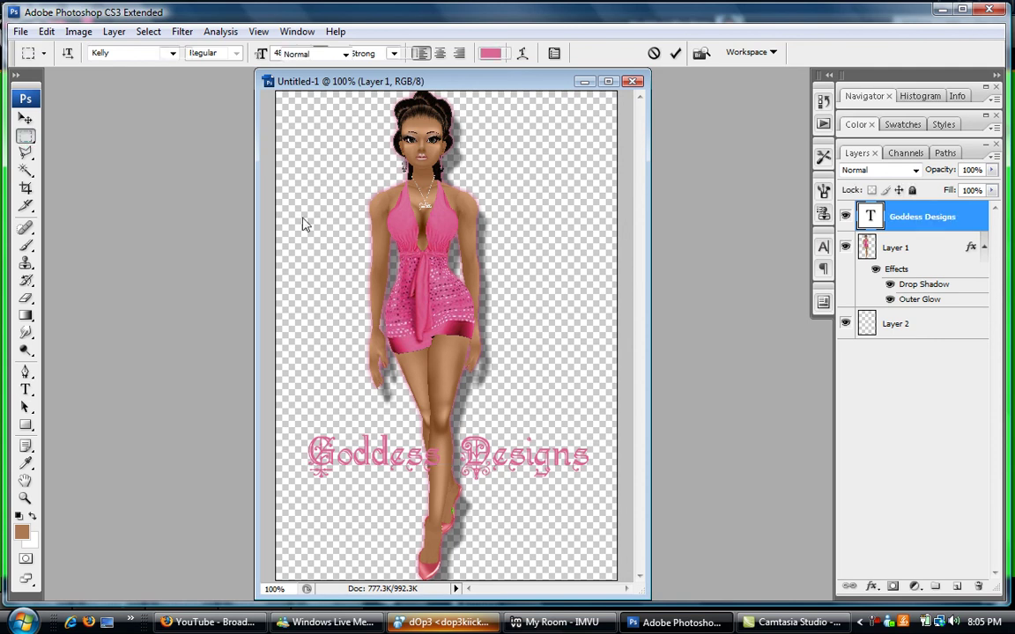
# Apply Drop Shadow, Satin, and Emboss-style Bevel and Emboss to the Goddess Designs text layer.
pyautogui.click(872, 586)
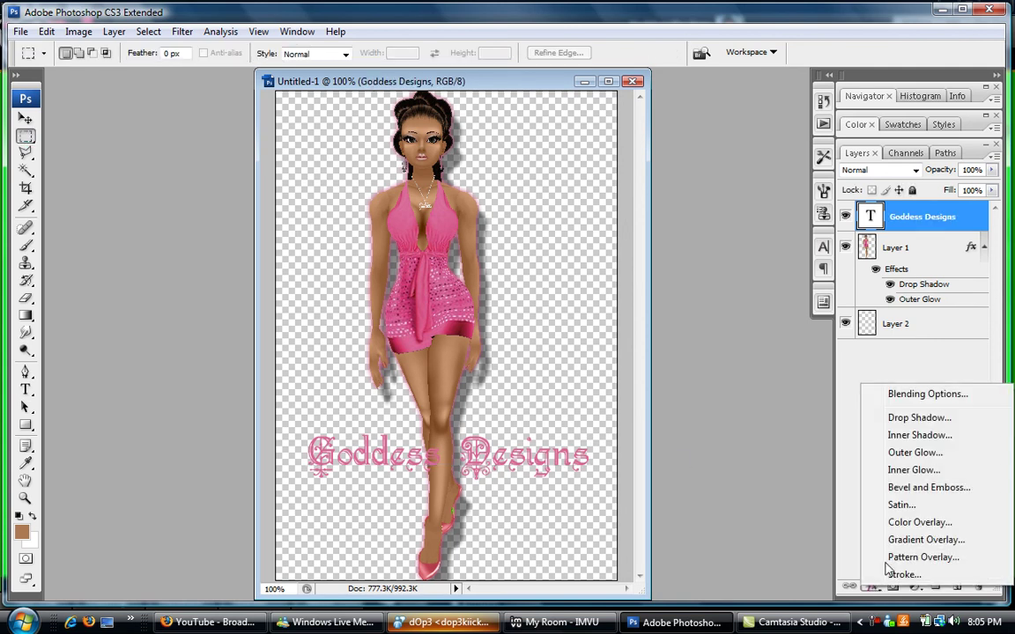
pyautogui.click(912, 417)
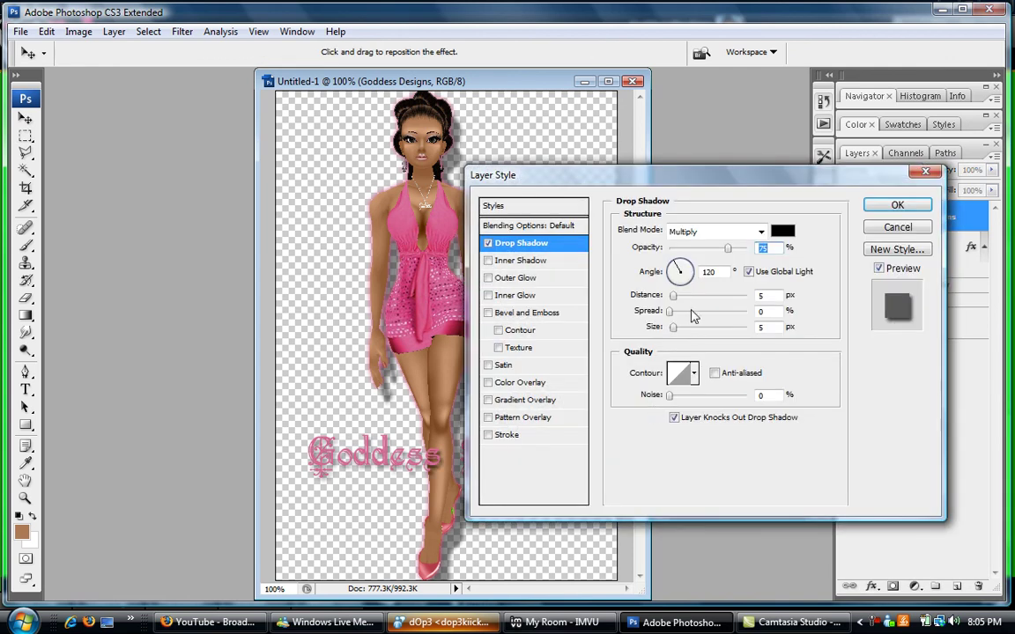
pyautogui.click(674, 298)
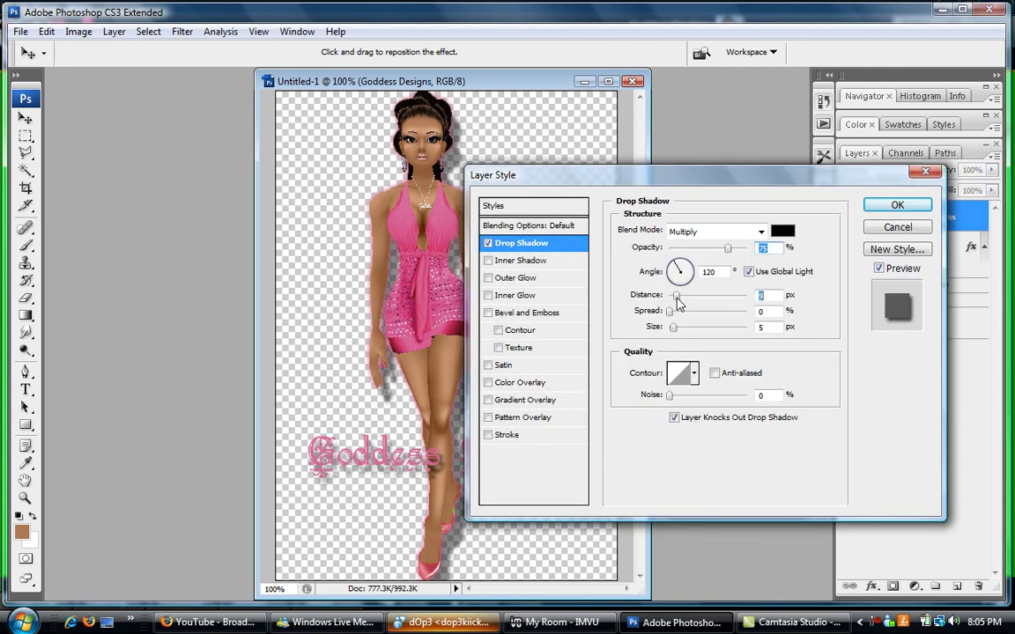
pyautogui.click(503, 366)
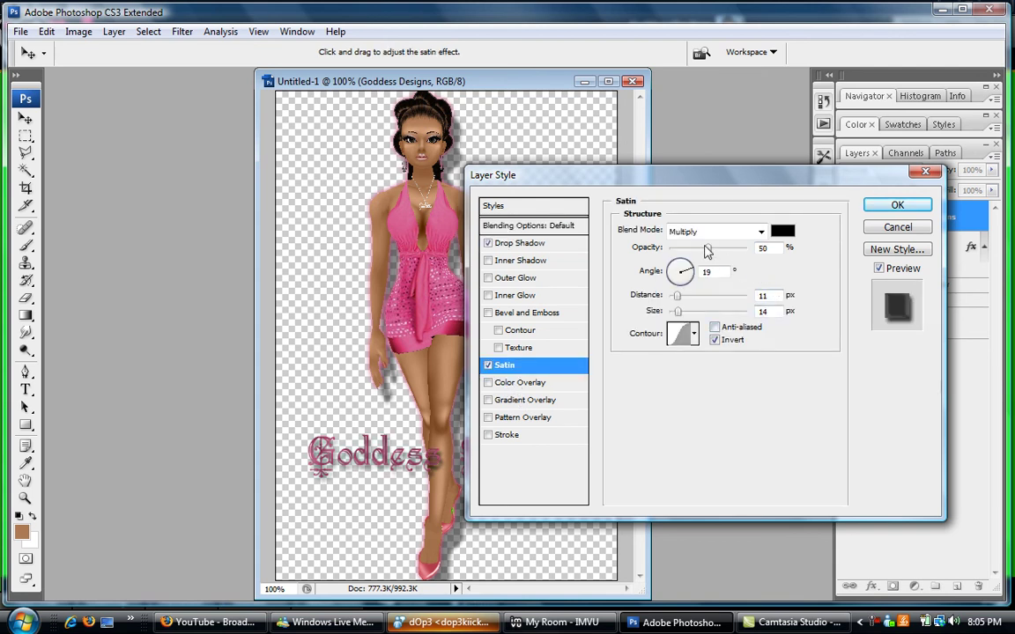
pyautogui.click(519, 314)
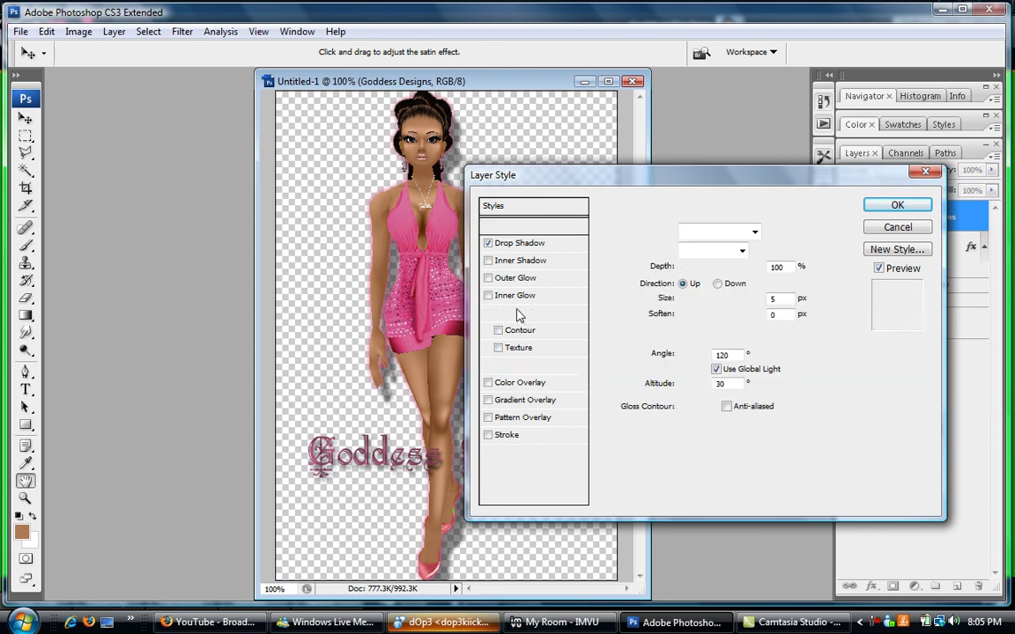
pyautogui.click(753, 233)
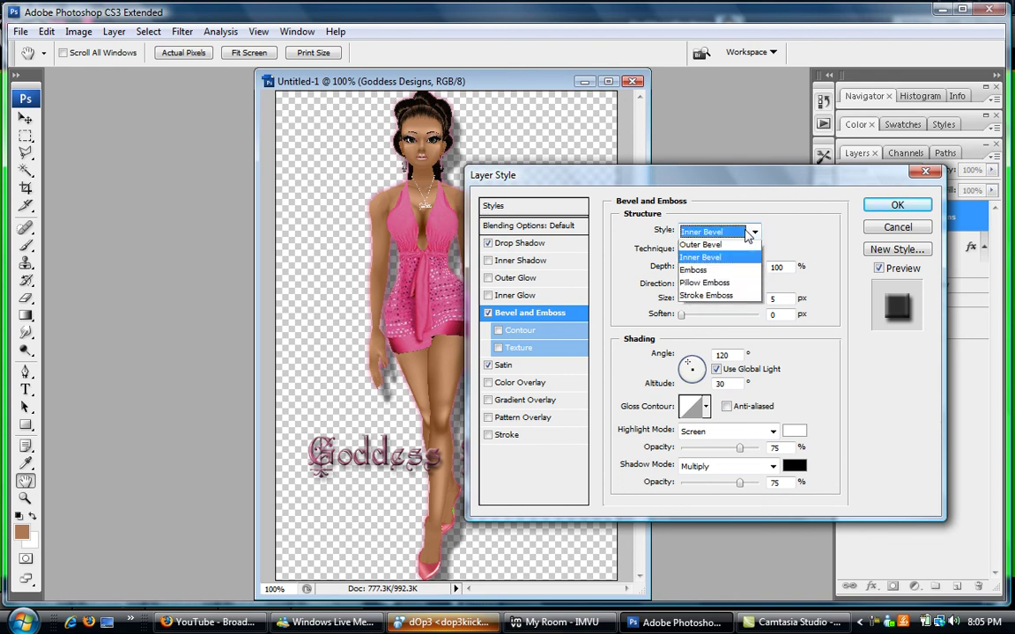
pyautogui.click(728, 274)
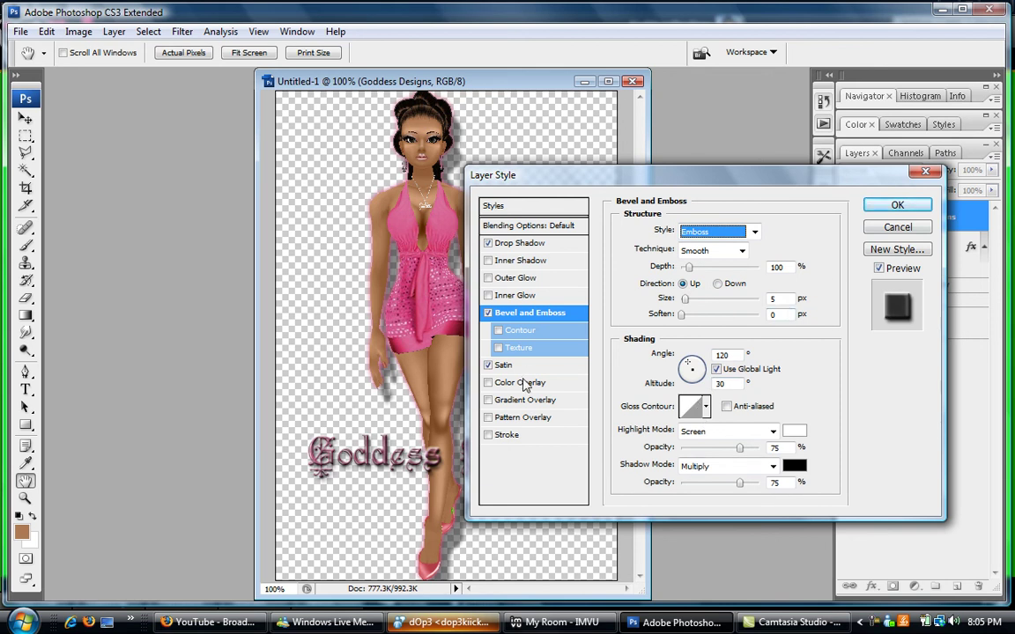
pyautogui.click(897, 205)
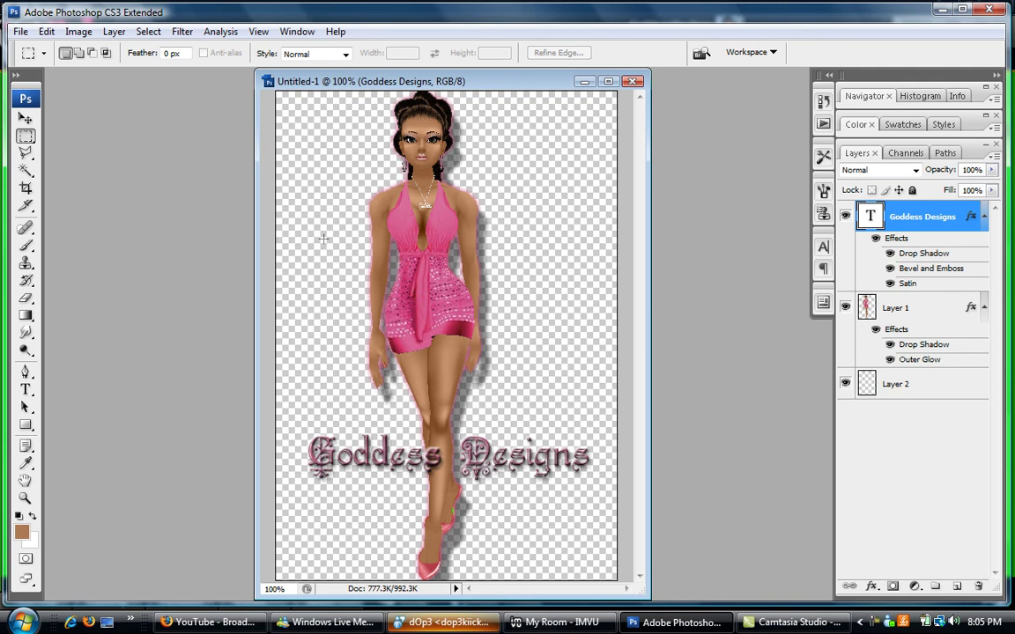
# Save As PNG named goddessdsticker in the 2B Stickers folder.
pyautogui.click(21, 33)
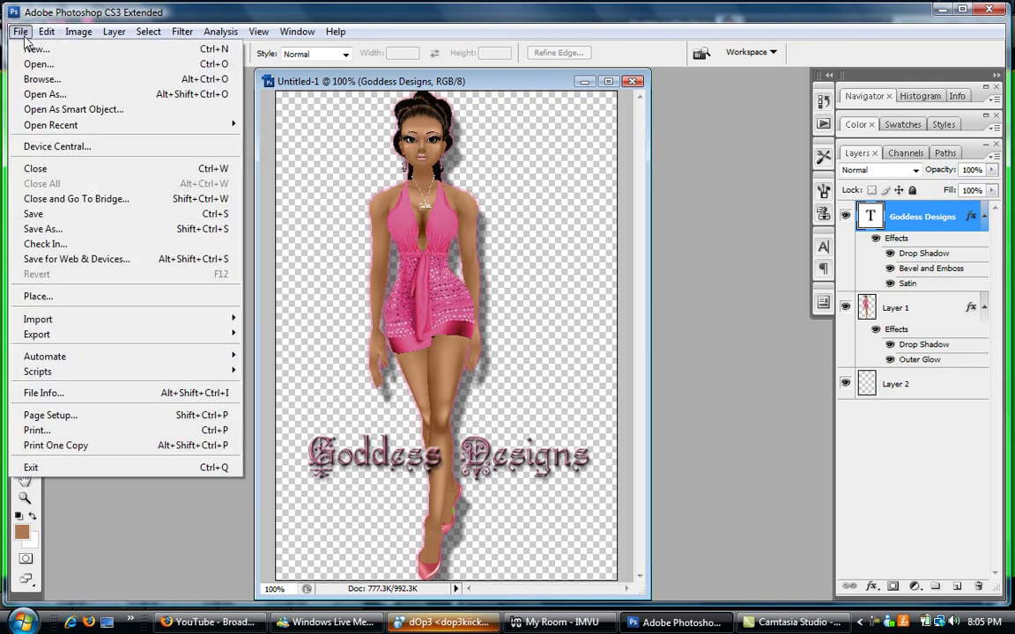
pyautogui.click(41, 230)
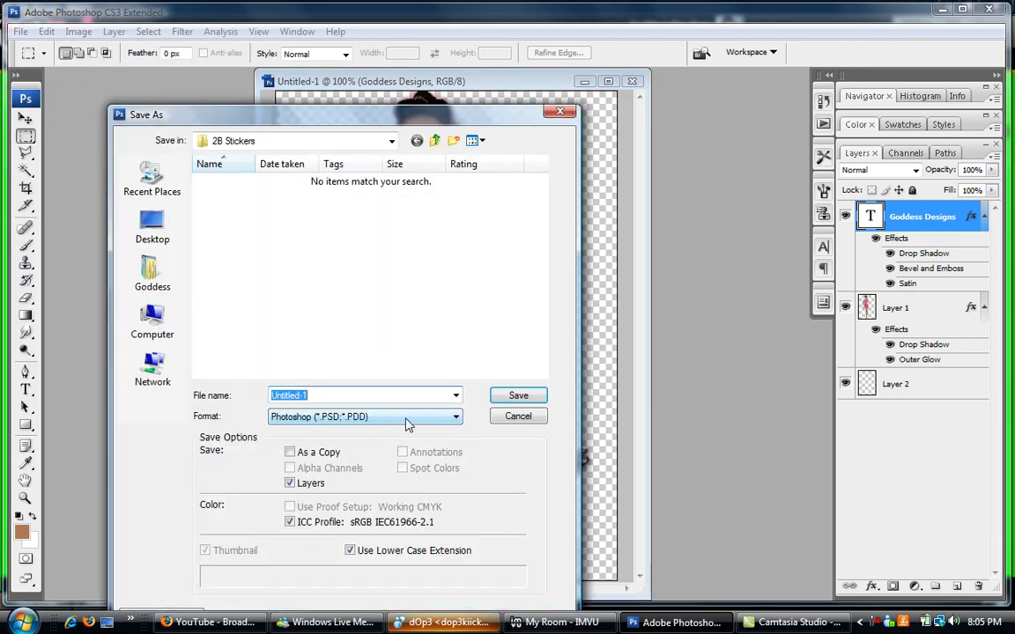
pyautogui.click(407, 422)
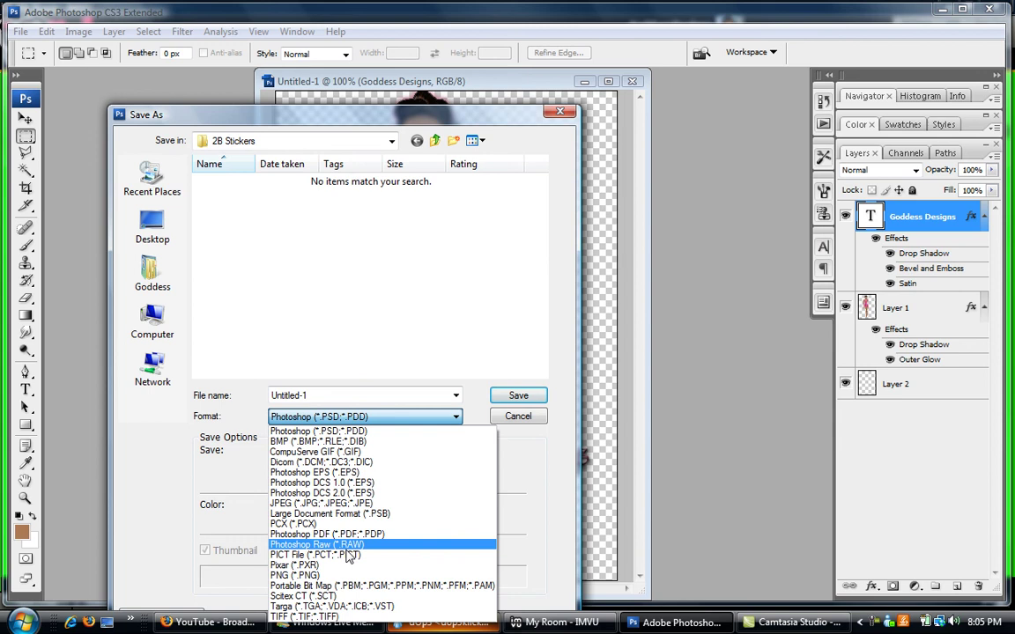
pyautogui.click(317, 576)
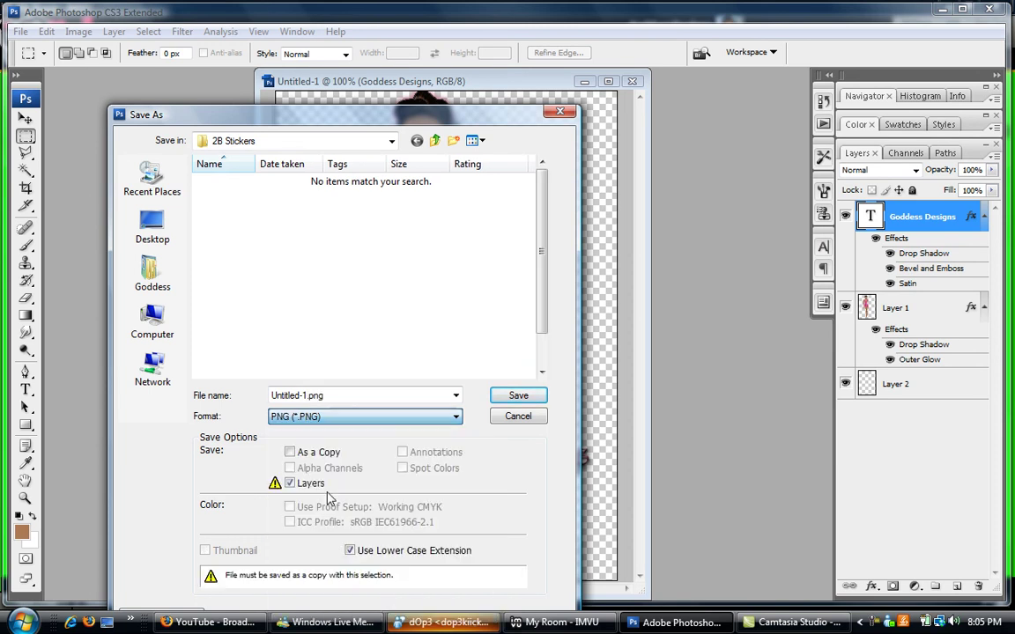
pyautogui.click(348, 397)
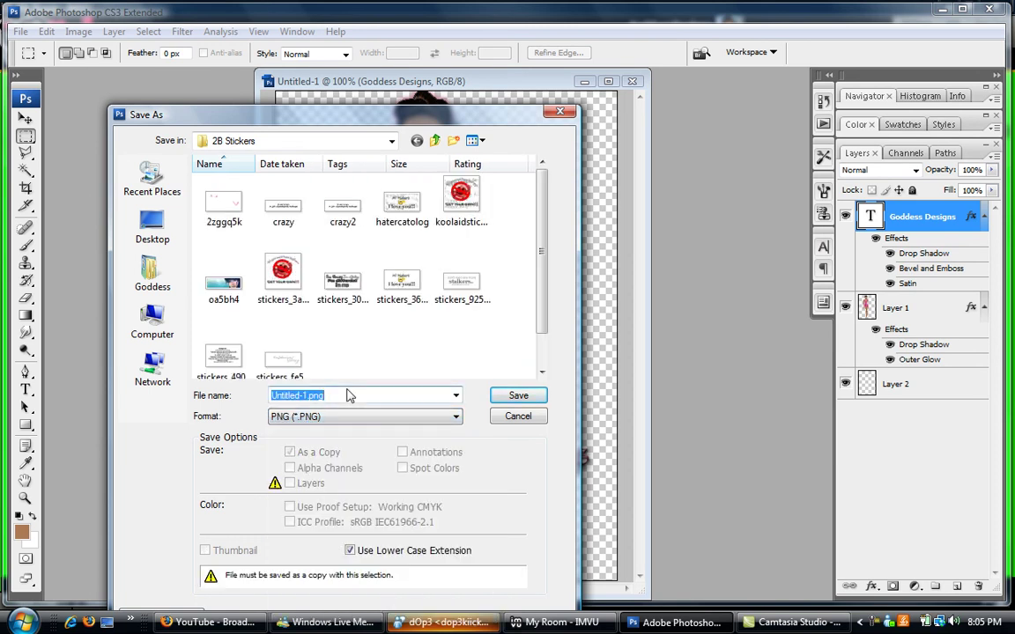
pyautogui.write('go')
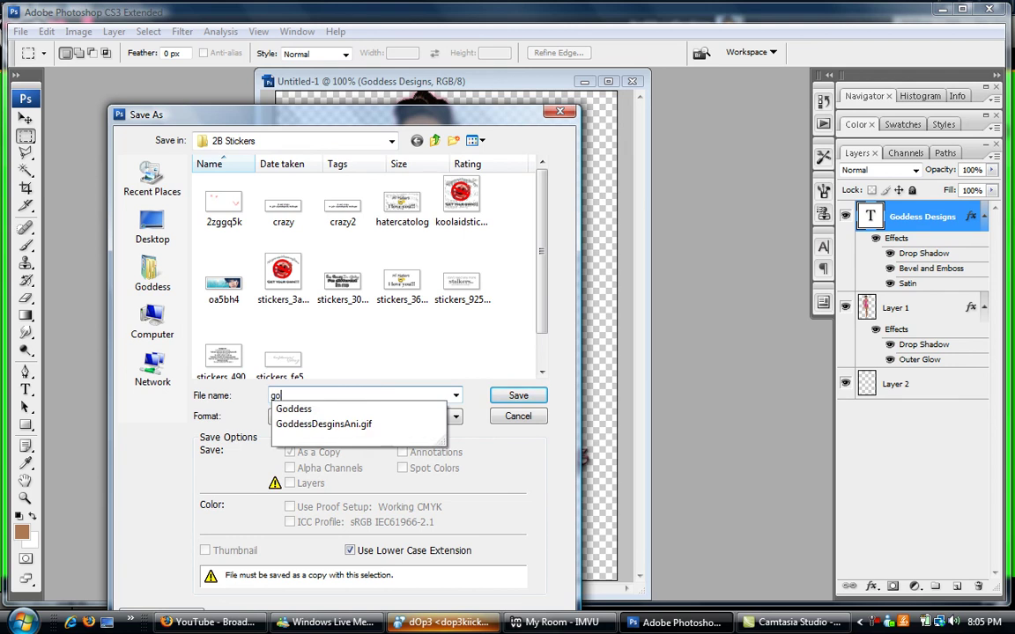
pyautogui.write('ddessd')
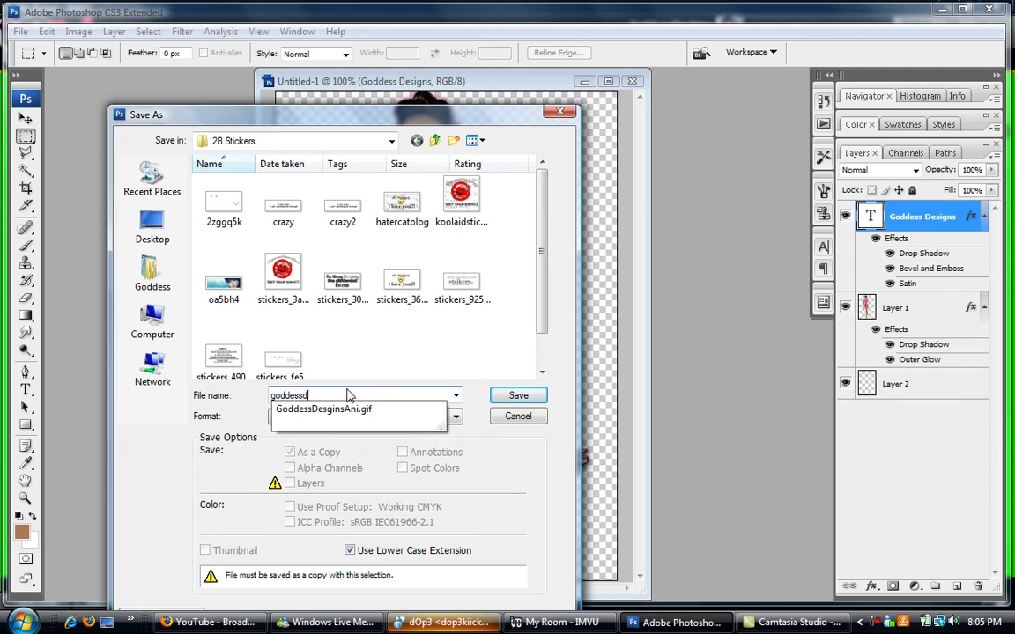
pyautogui.write('sticker')
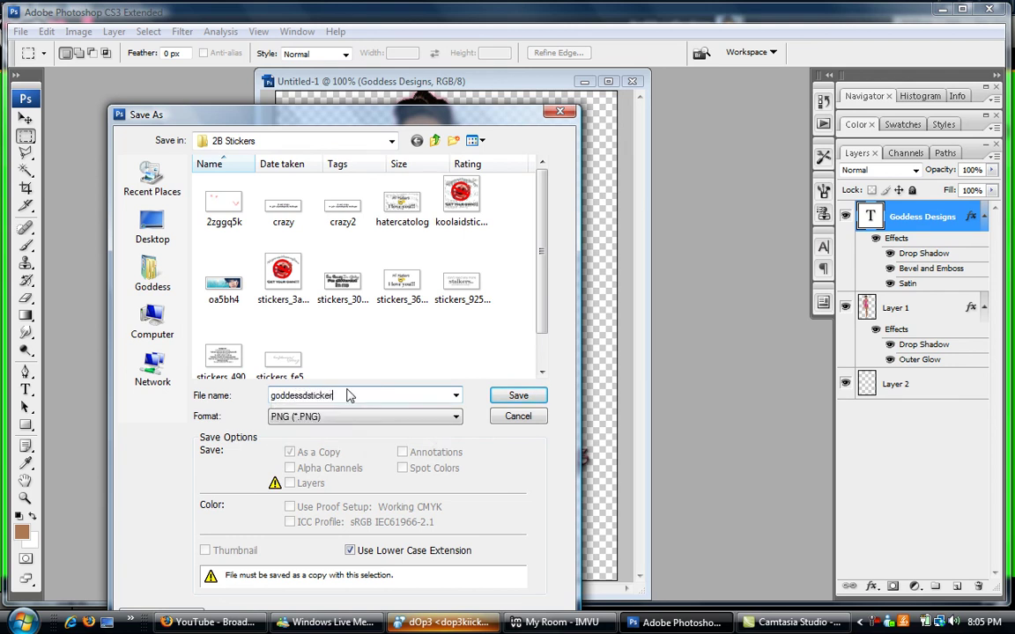
pyautogui.click(518, 396)
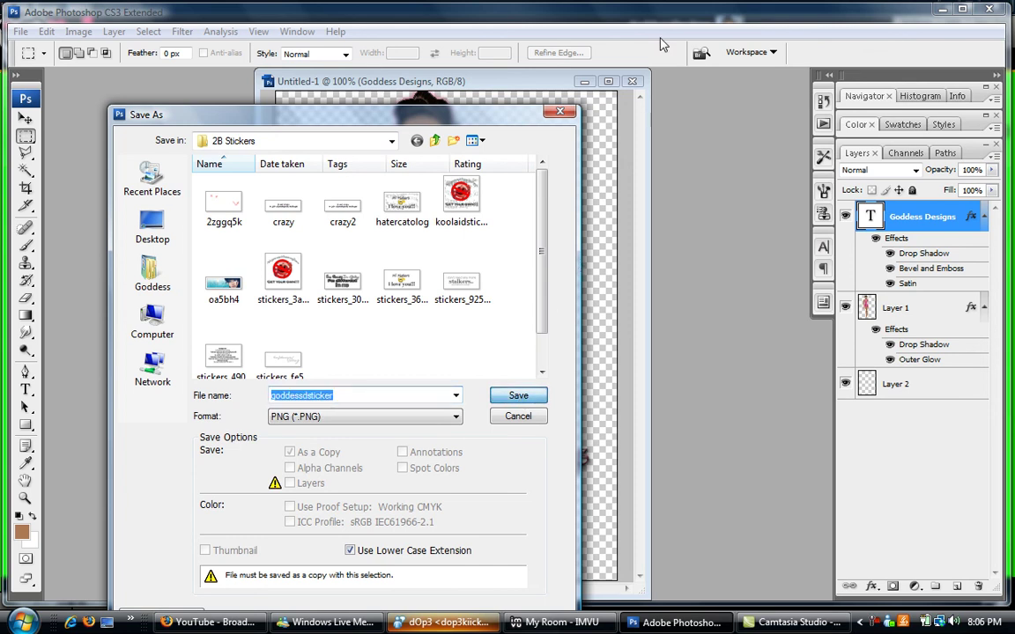
pyautogui.press('Return')
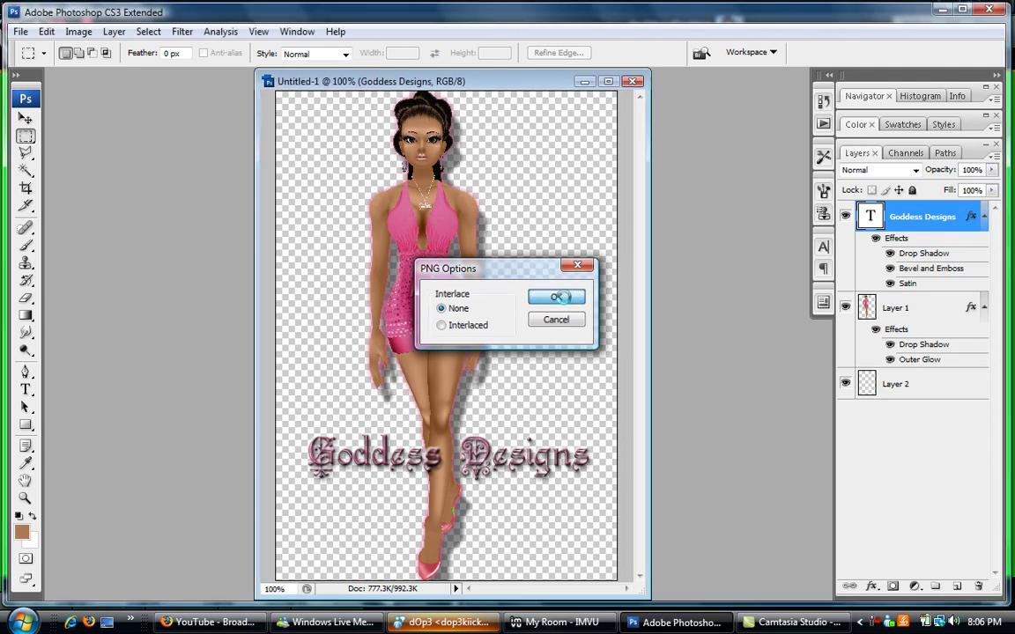
# Keep Interlace at None in PNG Options and finish the save.
pyautogui.click(565, 301)
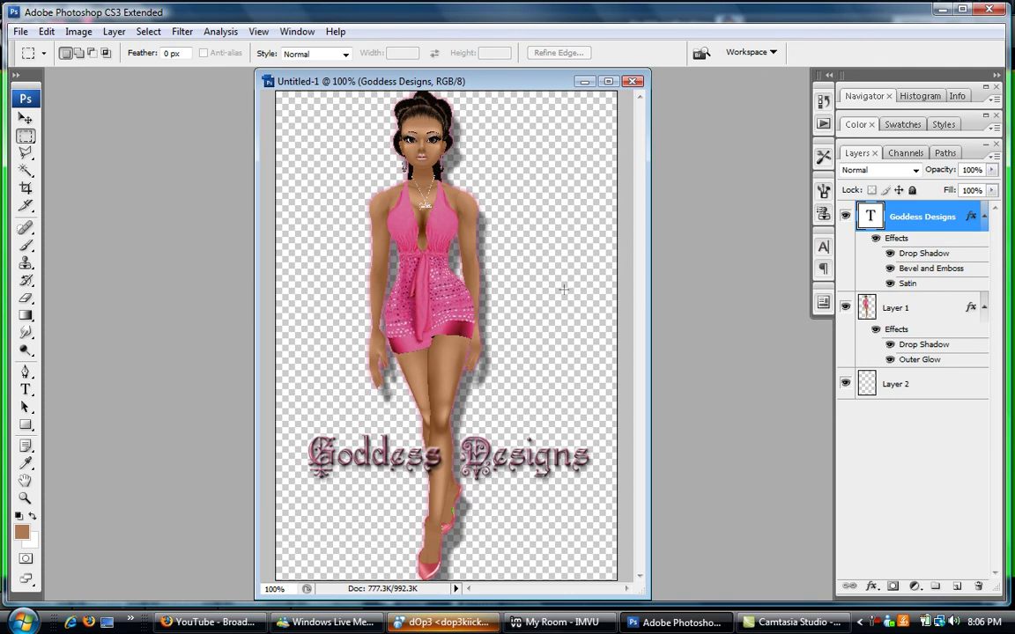